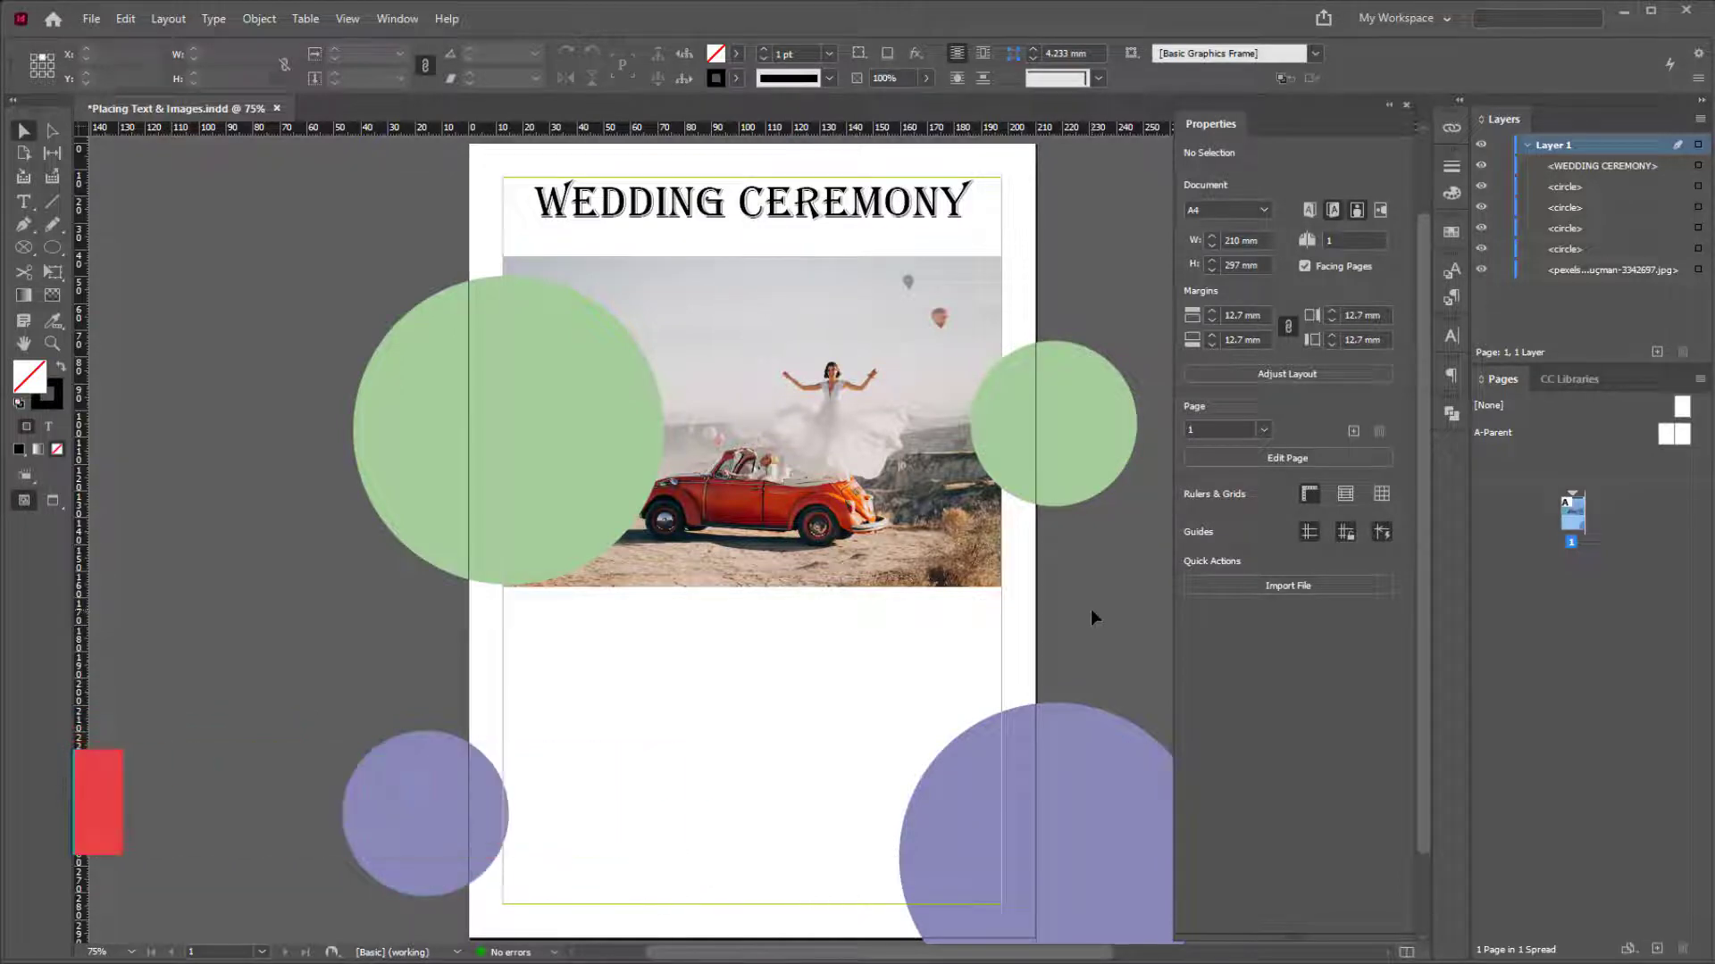
# Step: Place the groom-black-tuxedo image over the small purple circle, about 151 × 101 mm, and give its frame the default stroke
pyautogui.hotkey('ctrl', 'd')
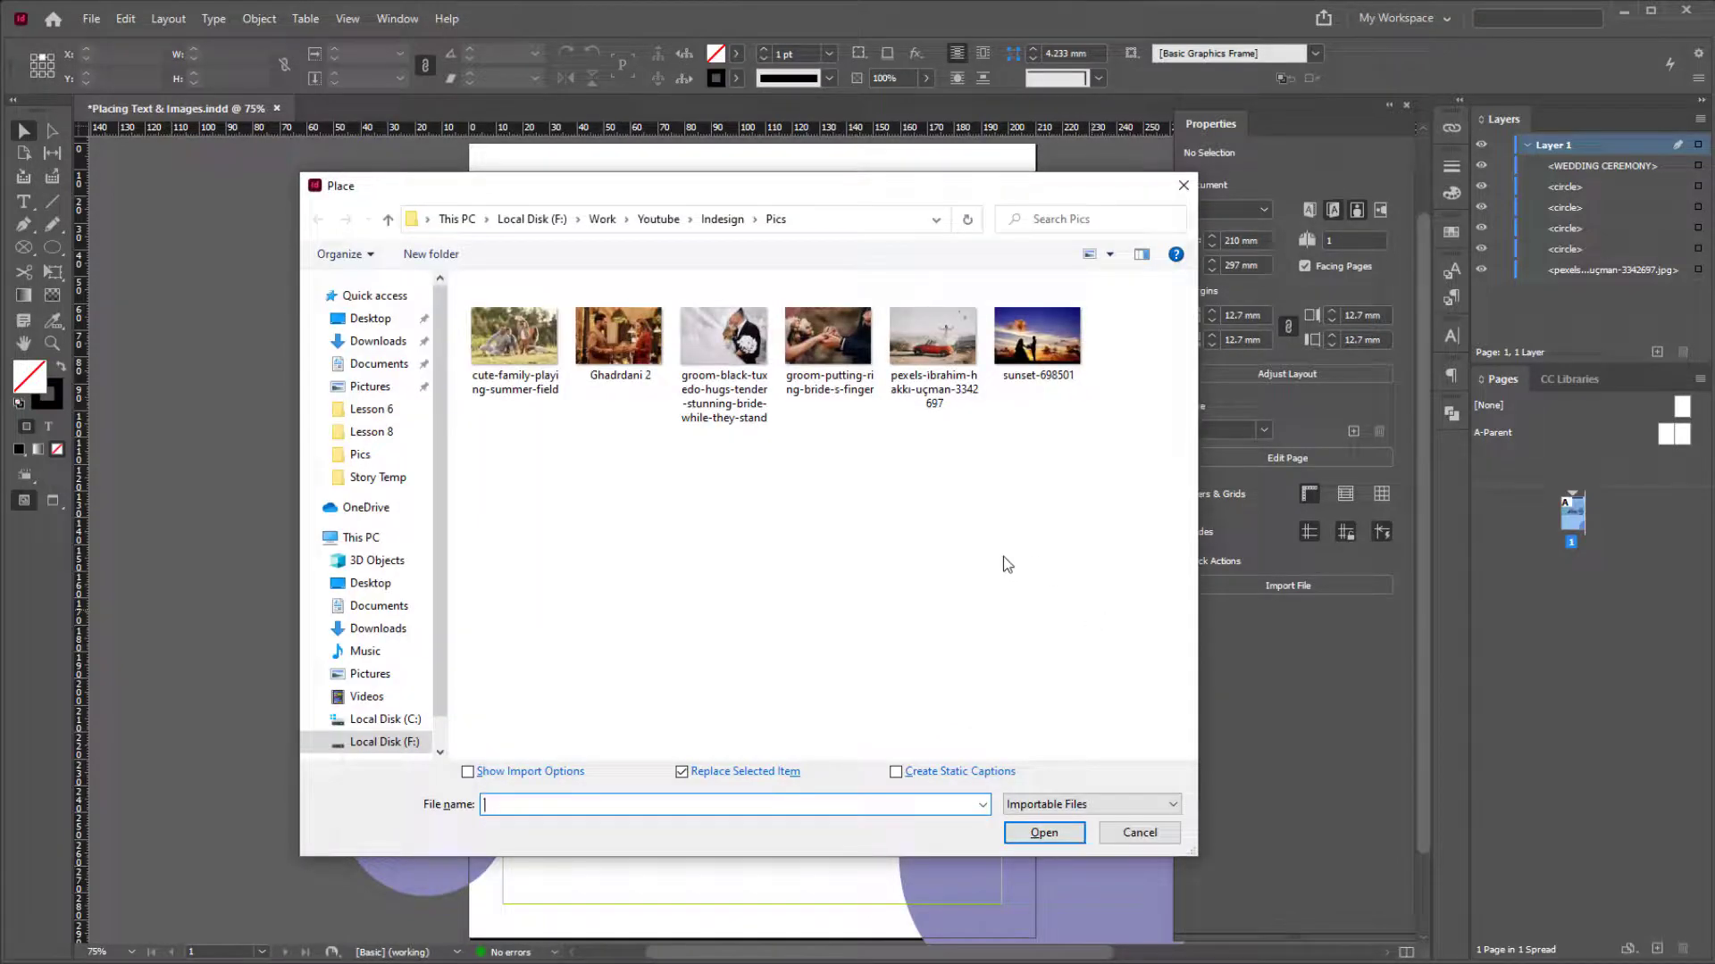
pyautogui.doubleClick(752, 361)
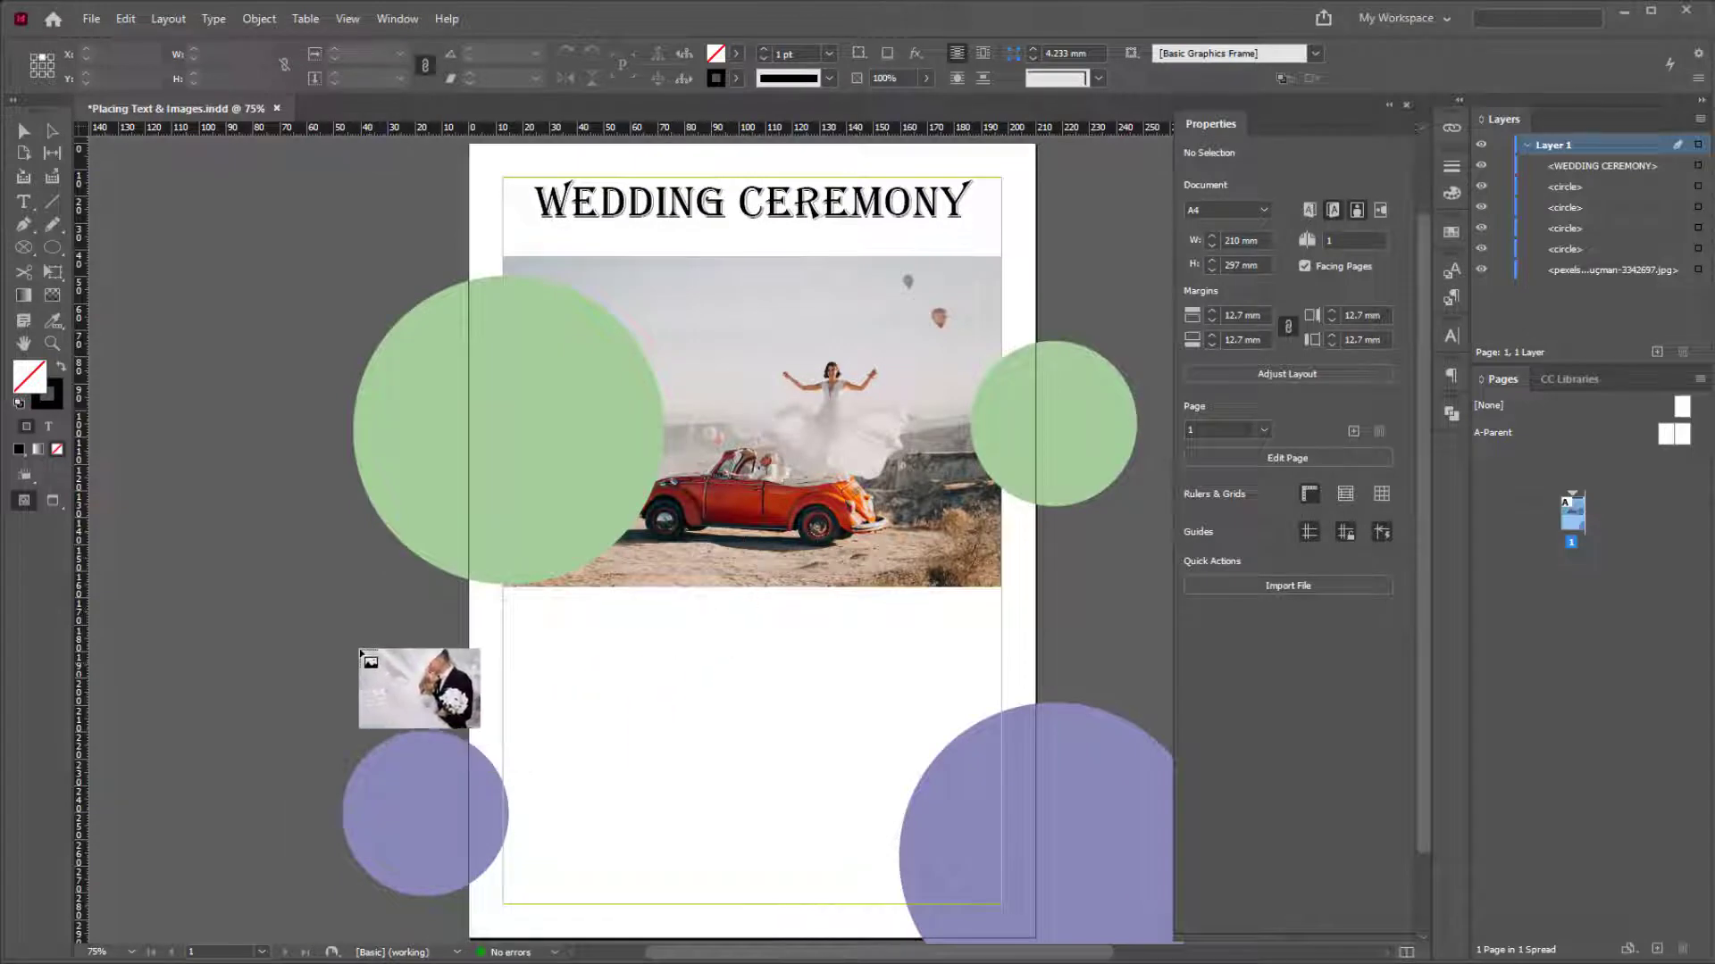
pyautogui.moveTo(344, 641); pyautogui.dragTo(752, 837)
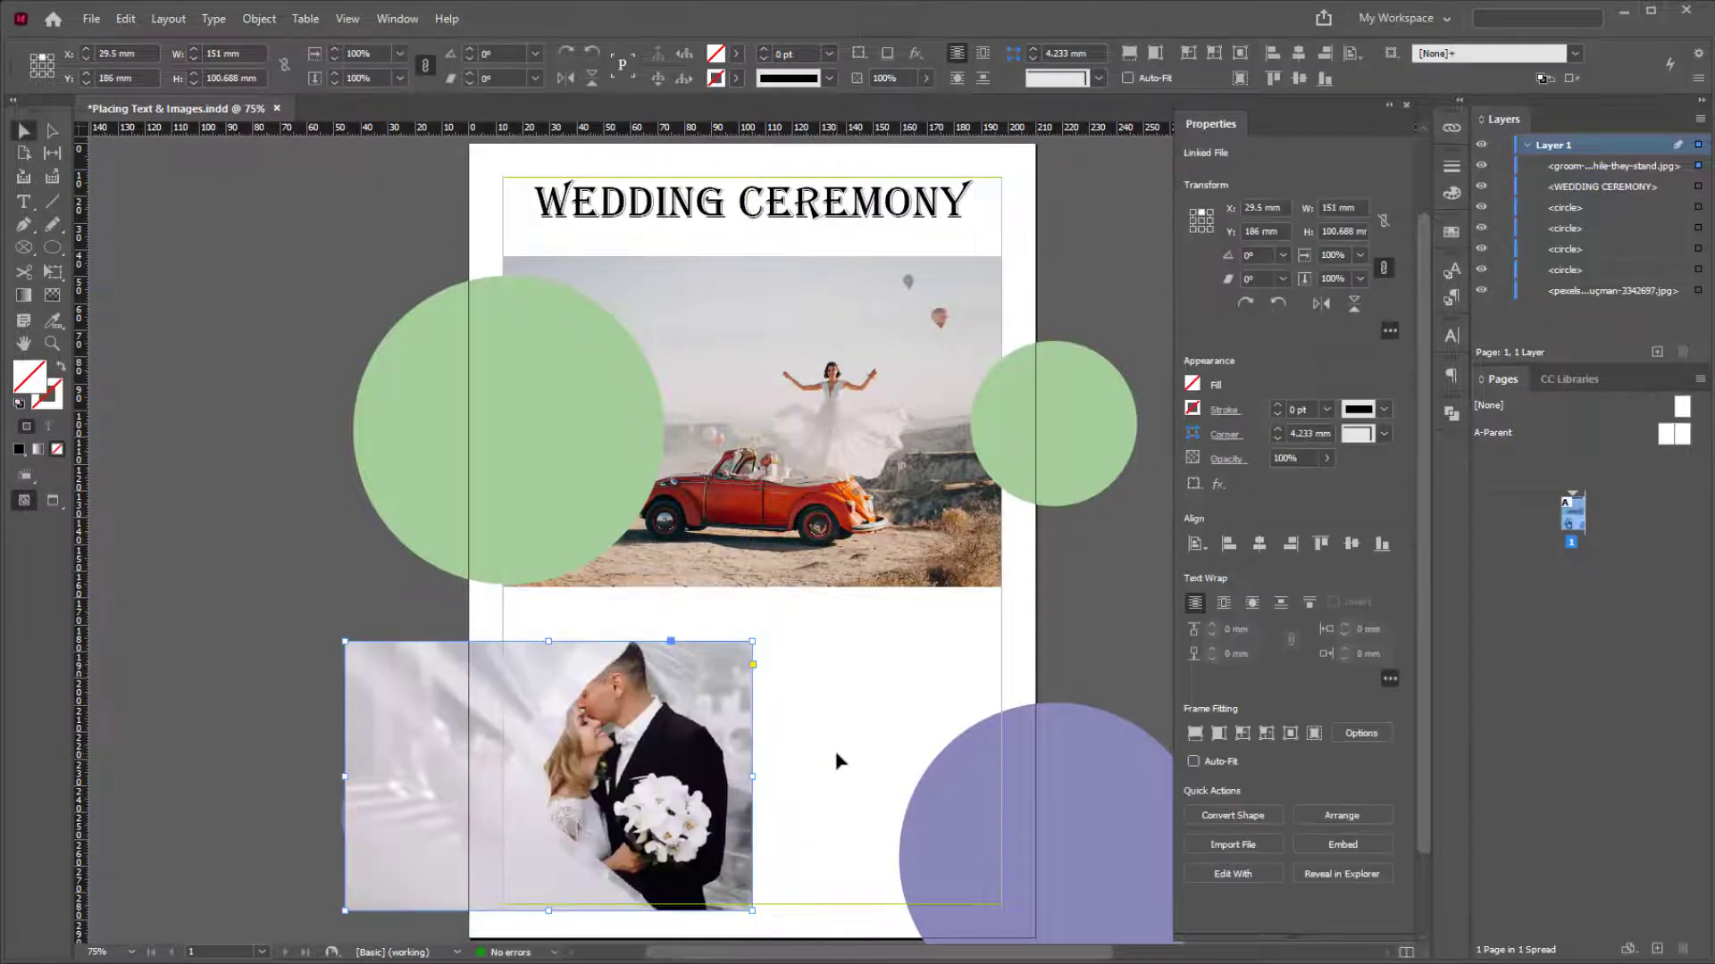
pyautogui.press('d')
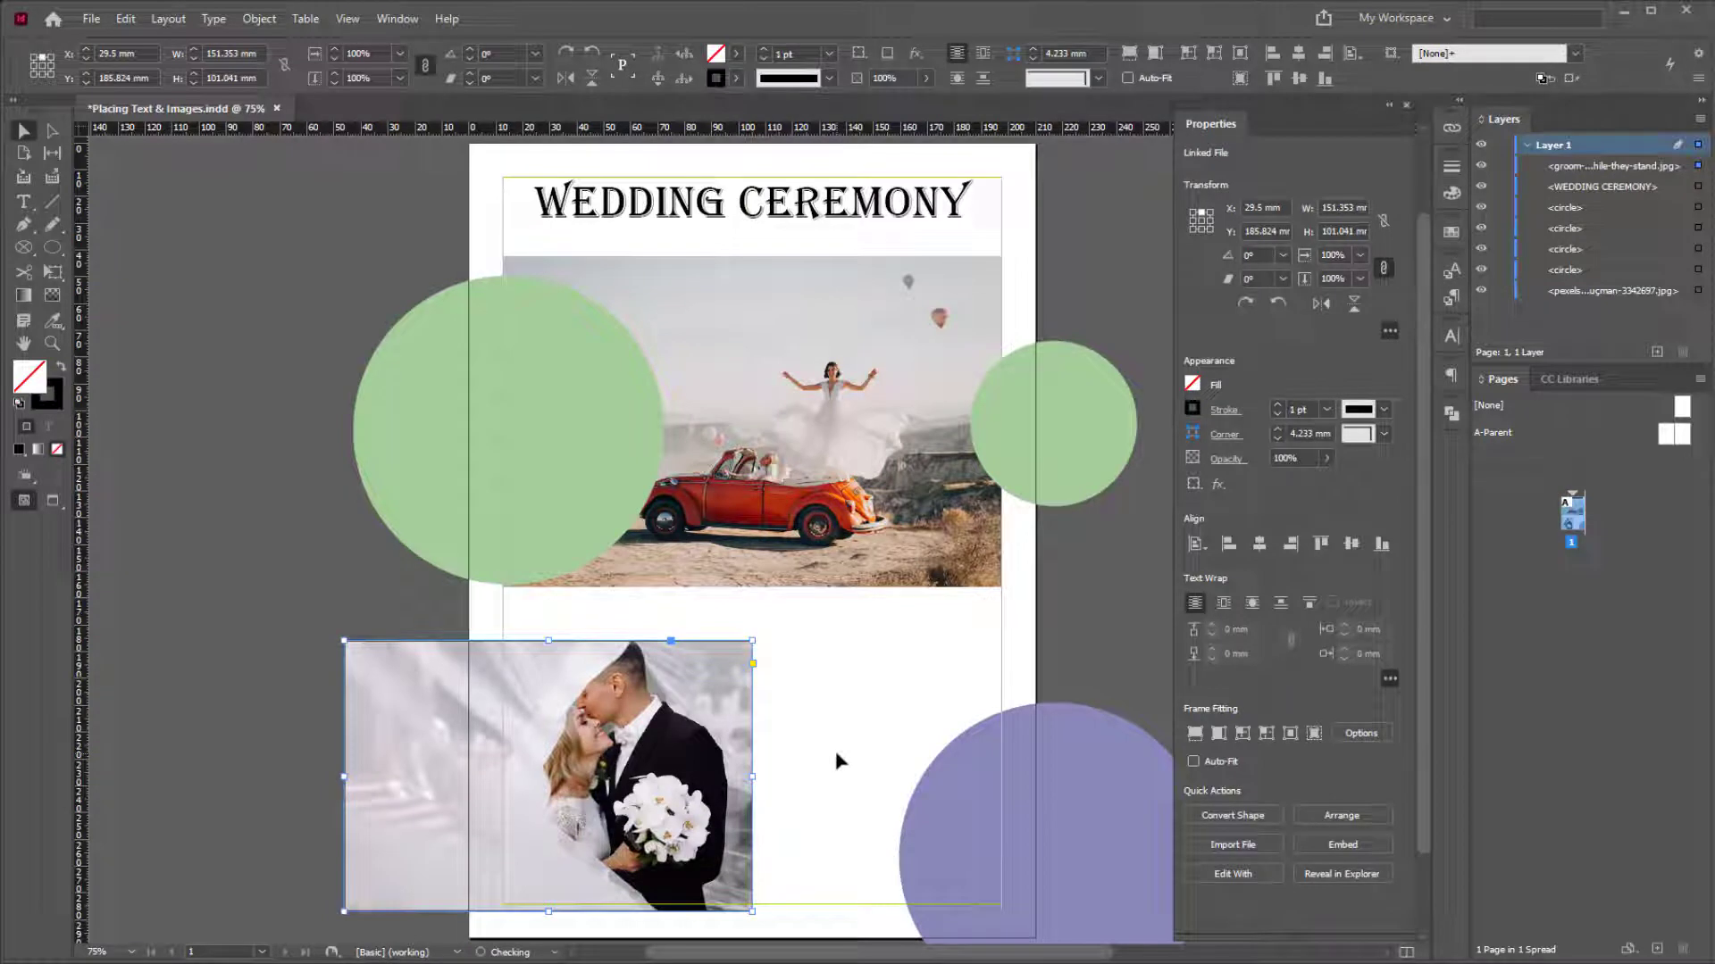
pyautogui.click(1110, 657)
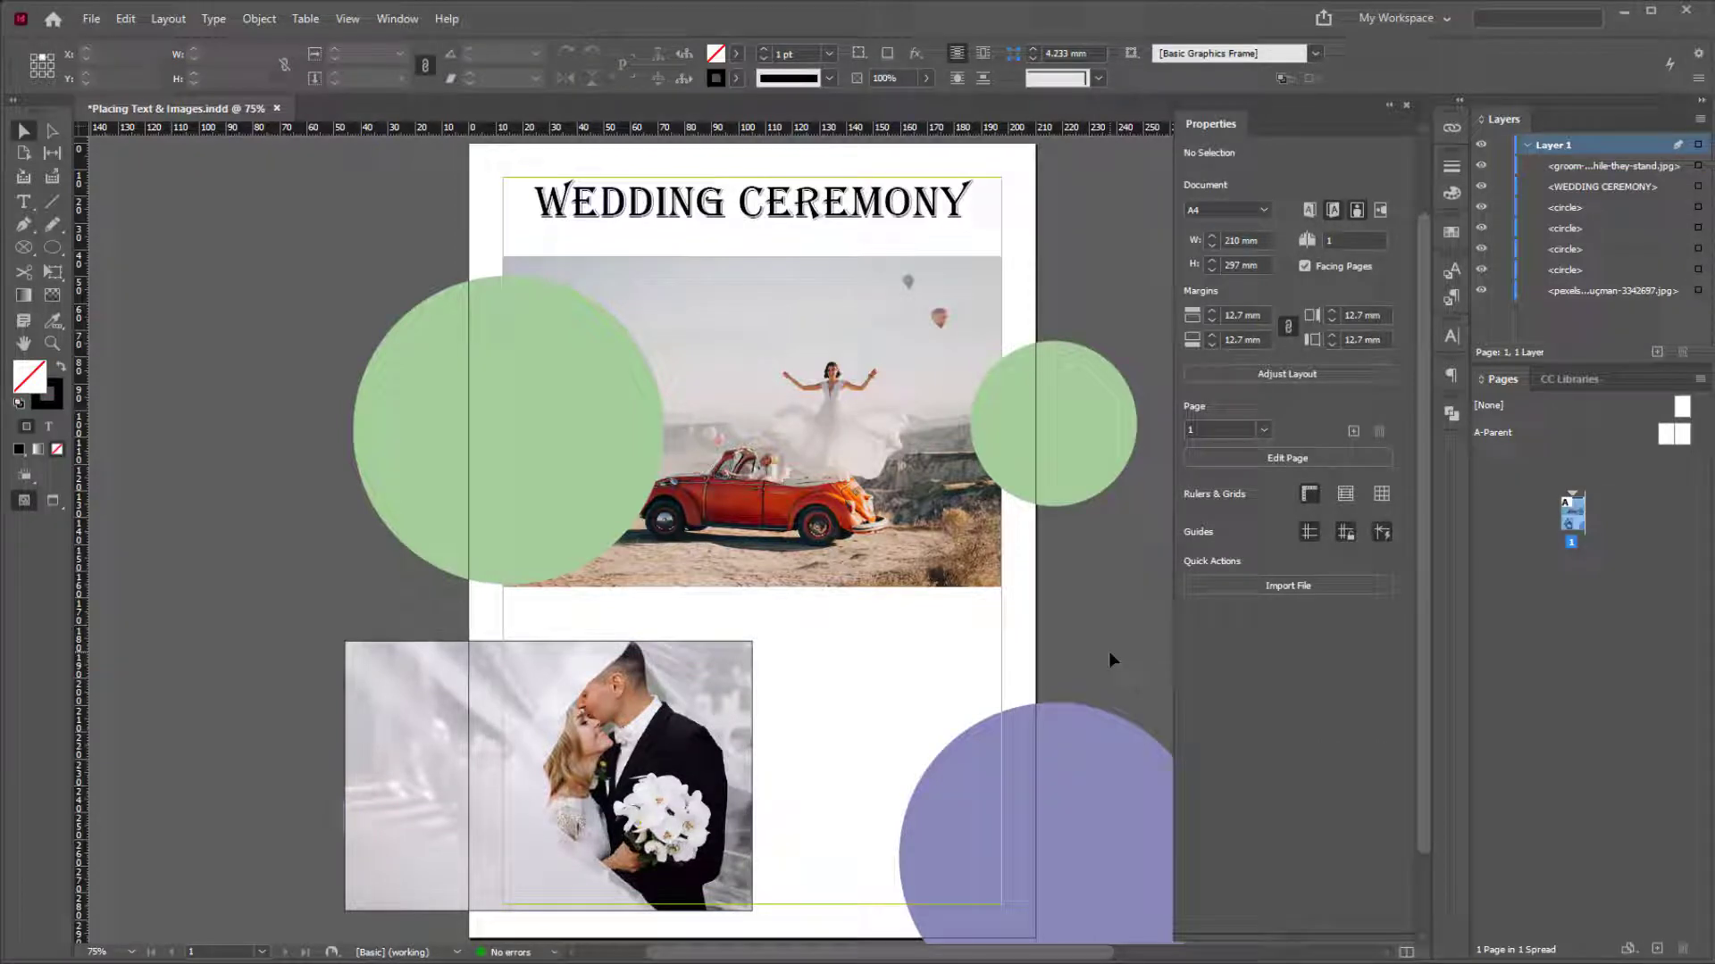
# Step: Place groom-putting-ring-bride-s-finger beside the bridal couple picture, about 90 × 60 mm, and give its frame the default stroke
pyautogui.hotkey('ctrl', 'd')
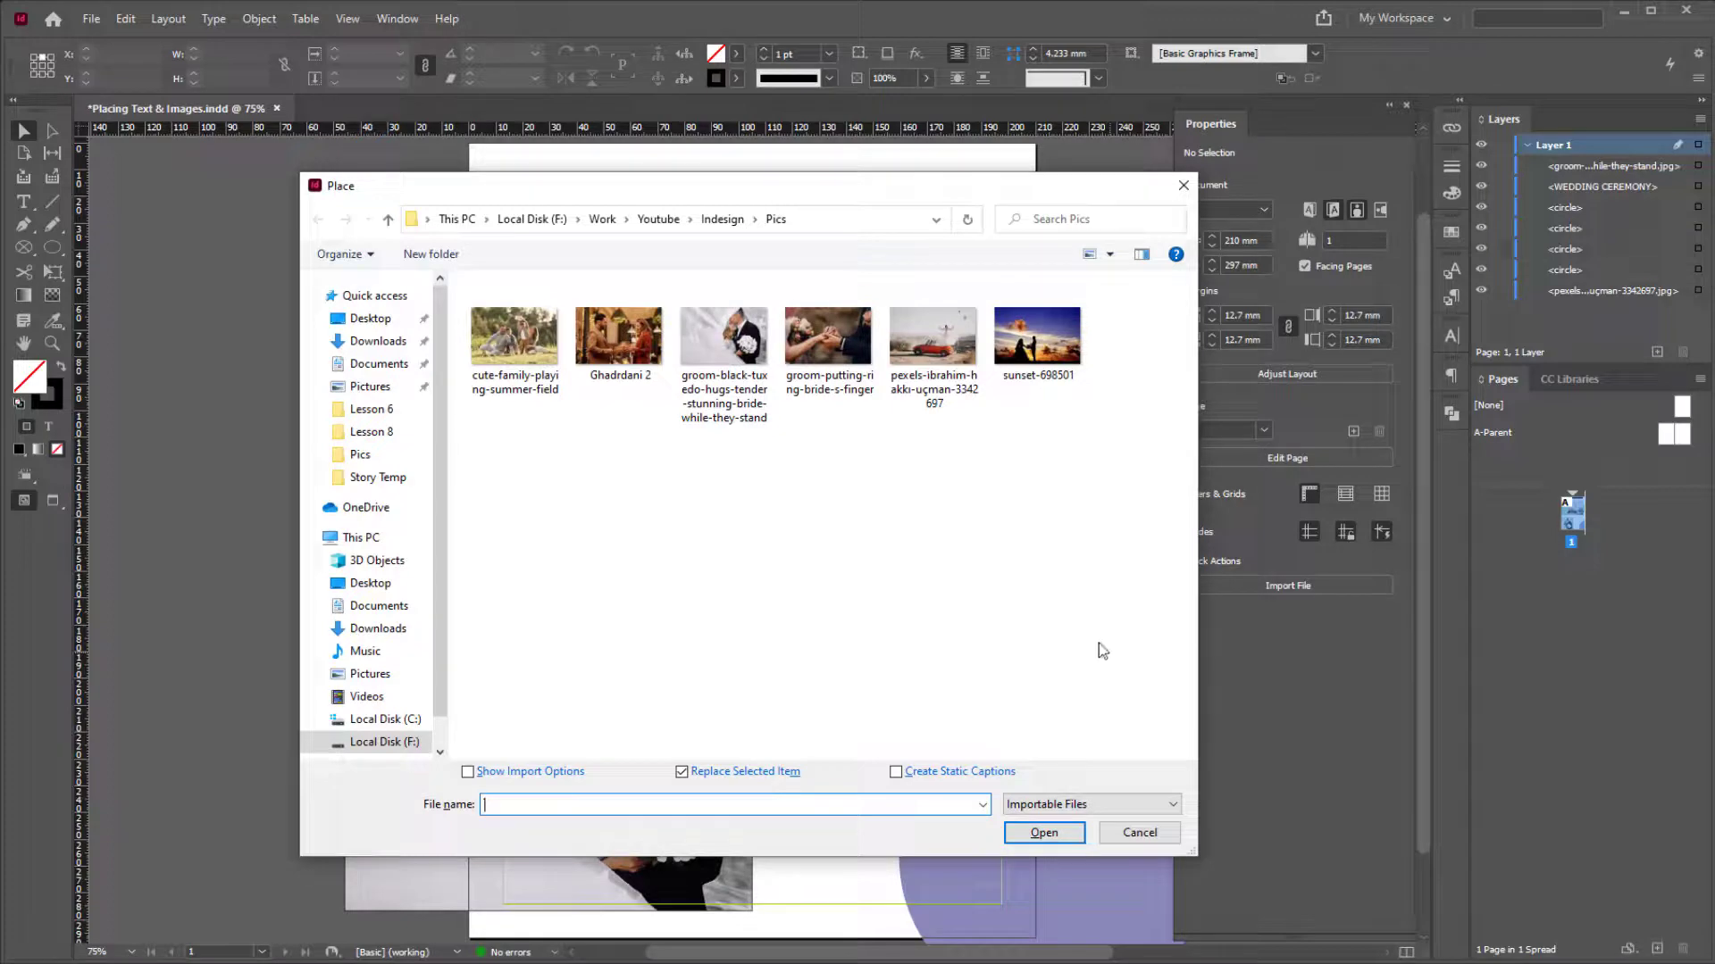
pyautogui.click(845, 357)
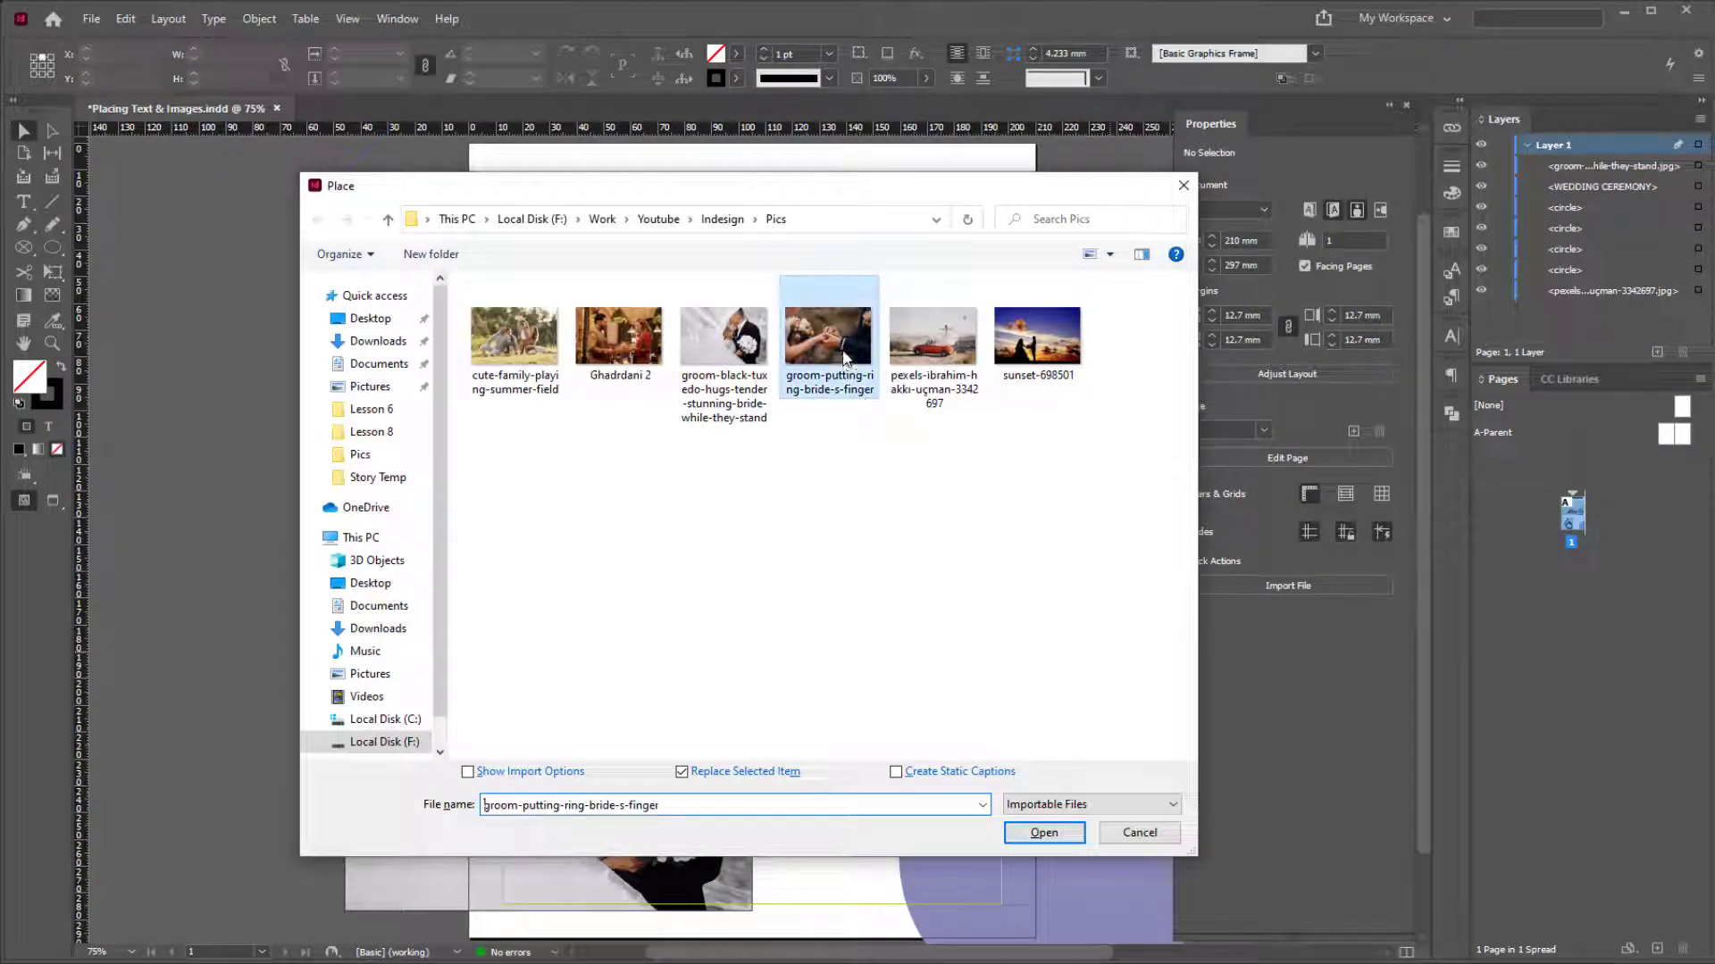
pyautogui.click(1033, 832)
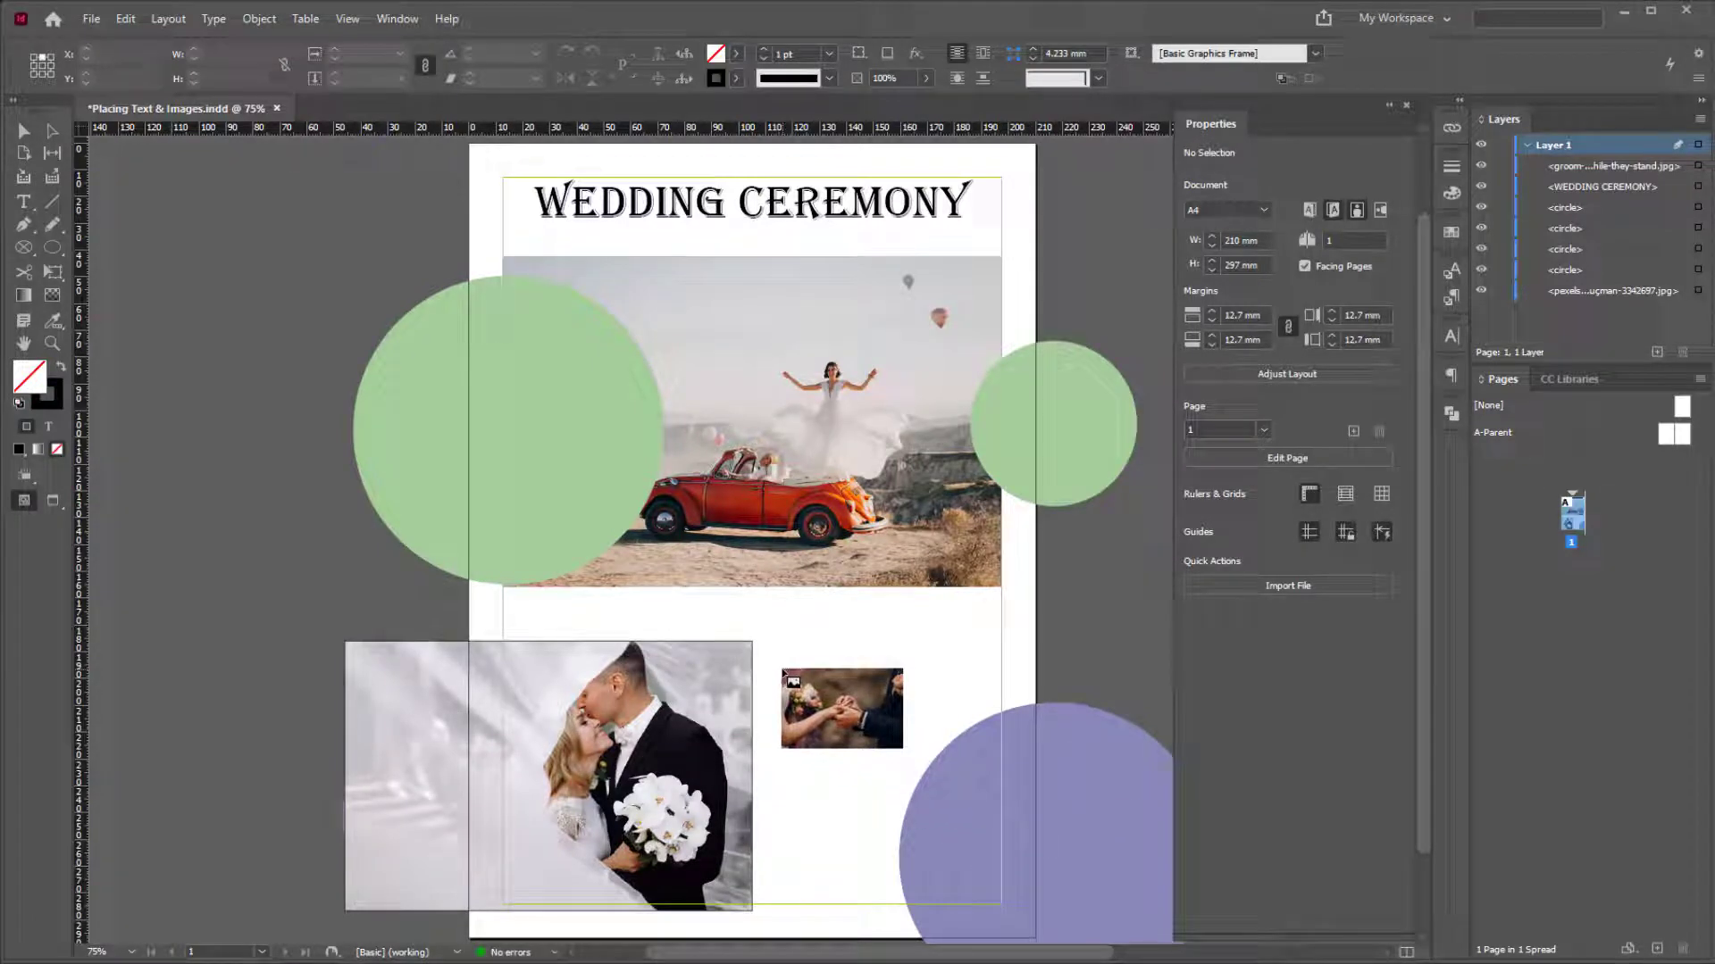
pyautogui.moveTo(782, 671); pyautogui.dragTo(1026, 831)
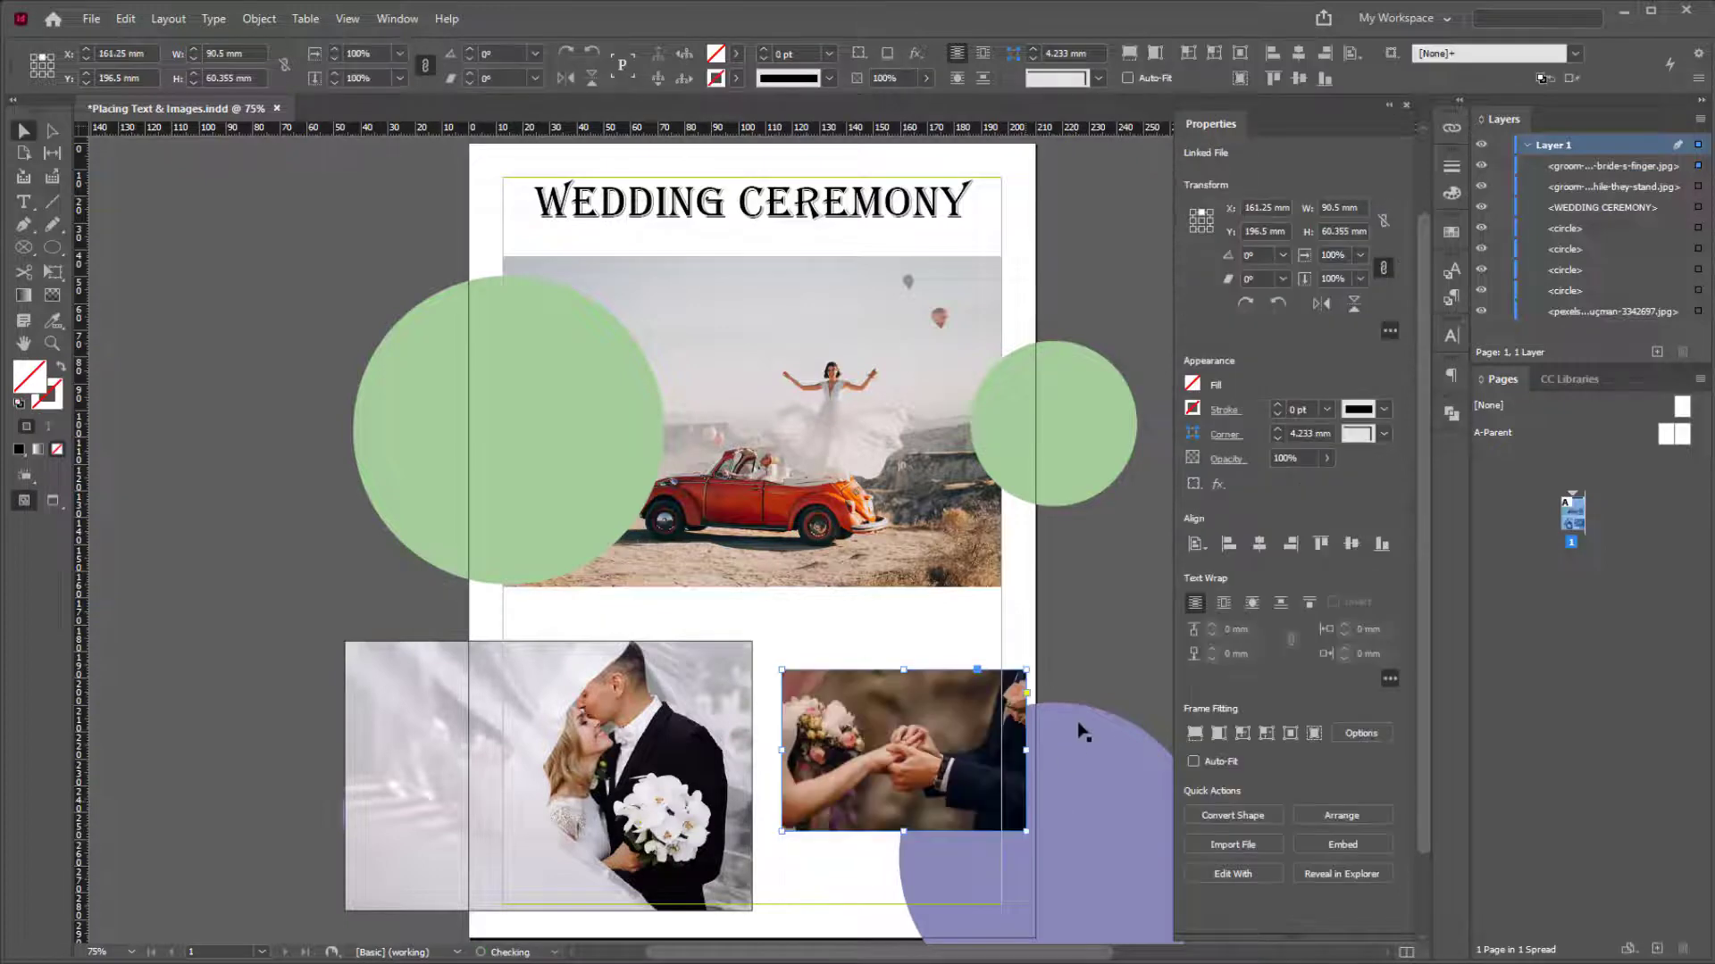
pyautogui.click(1113, 678)
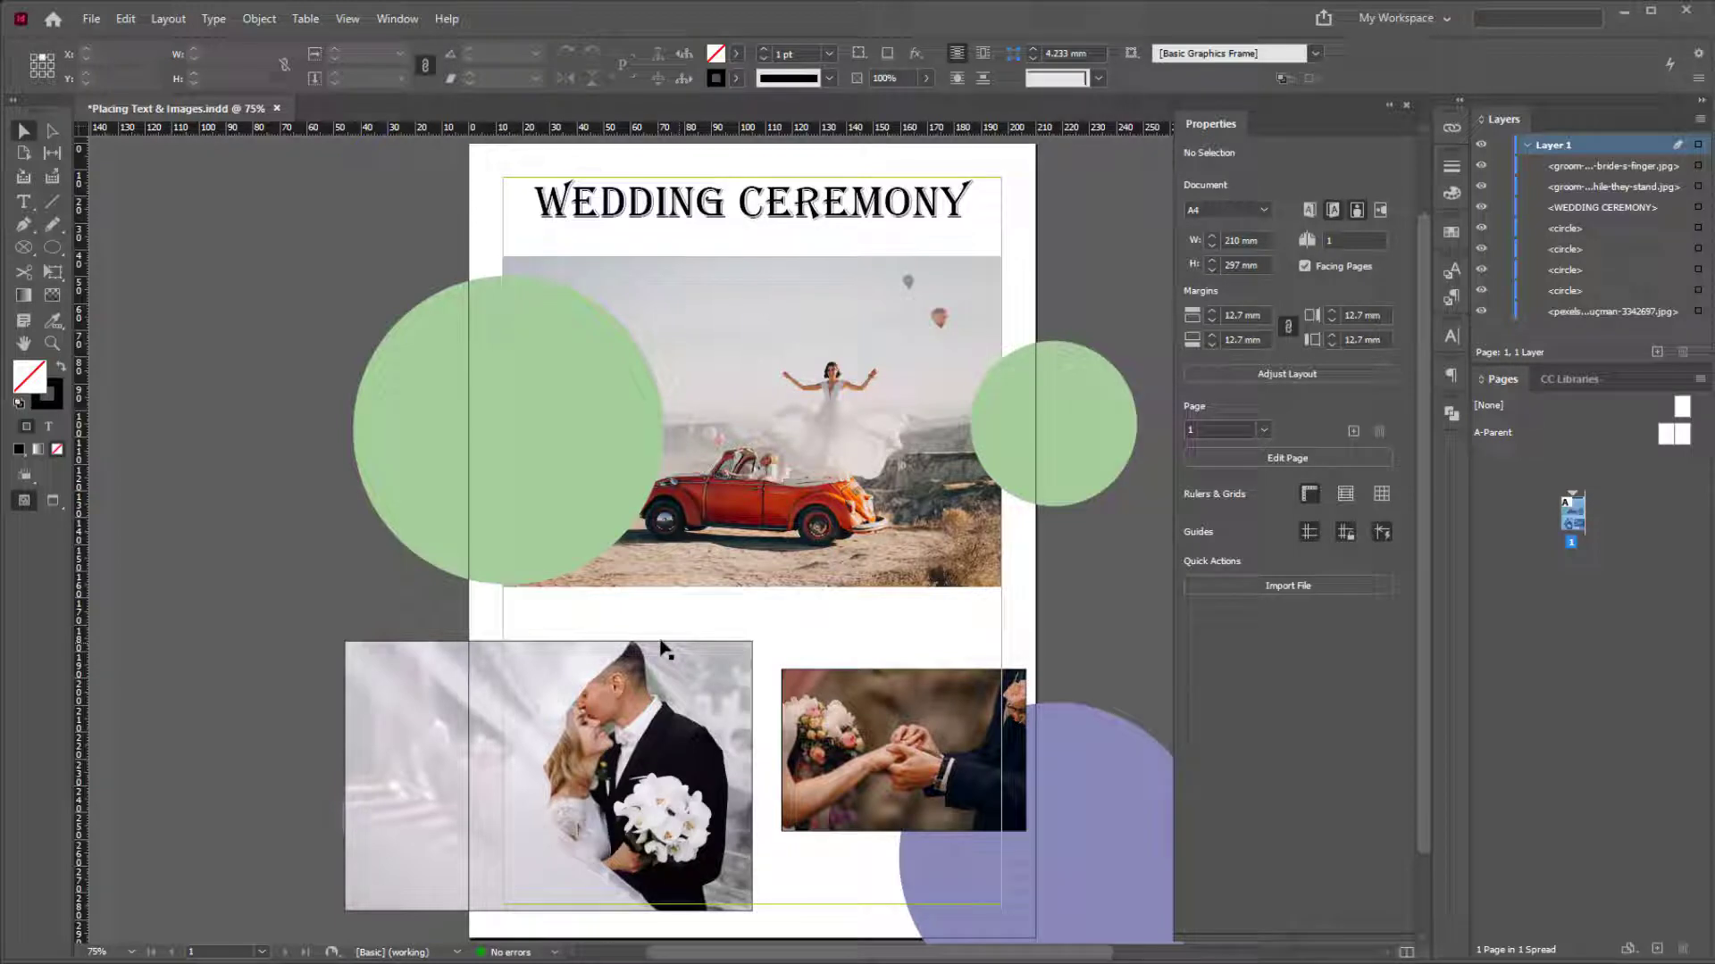
# Step: Draw a circular frame about 101 mm across over the large green circle and place the sunset-698501 image in it
pyautogui.click(24, 248)
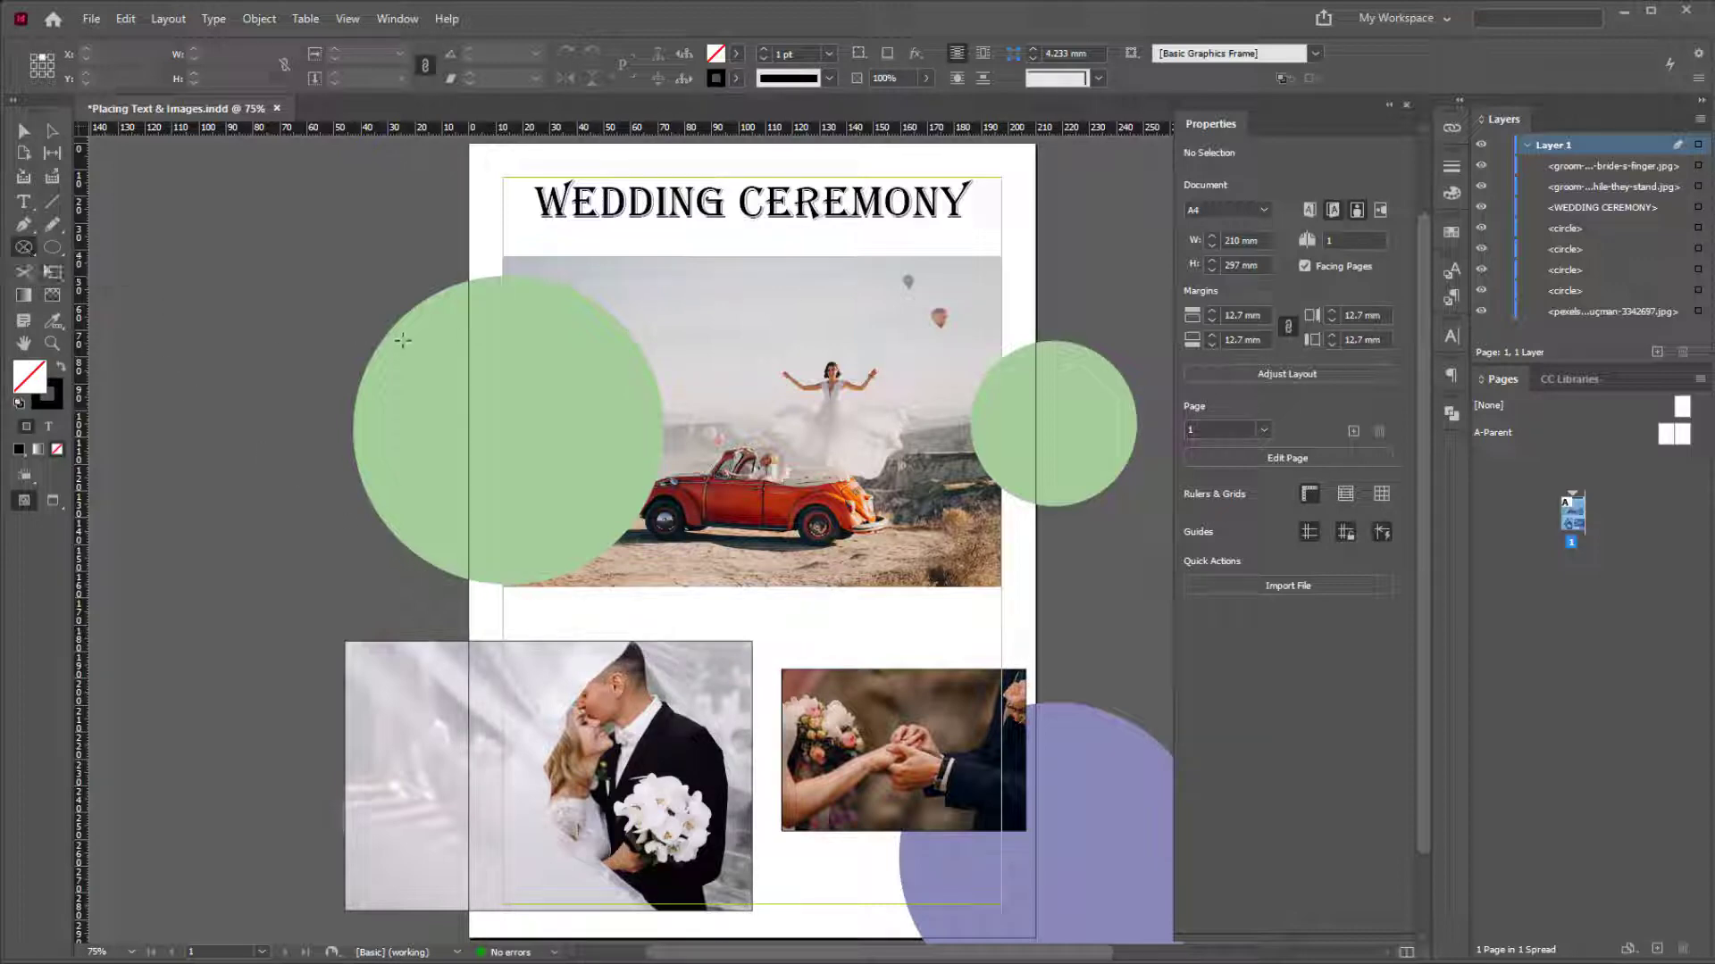
pyautogui.moveTo(402, 340); pyautogui.dragTo(719, 598)
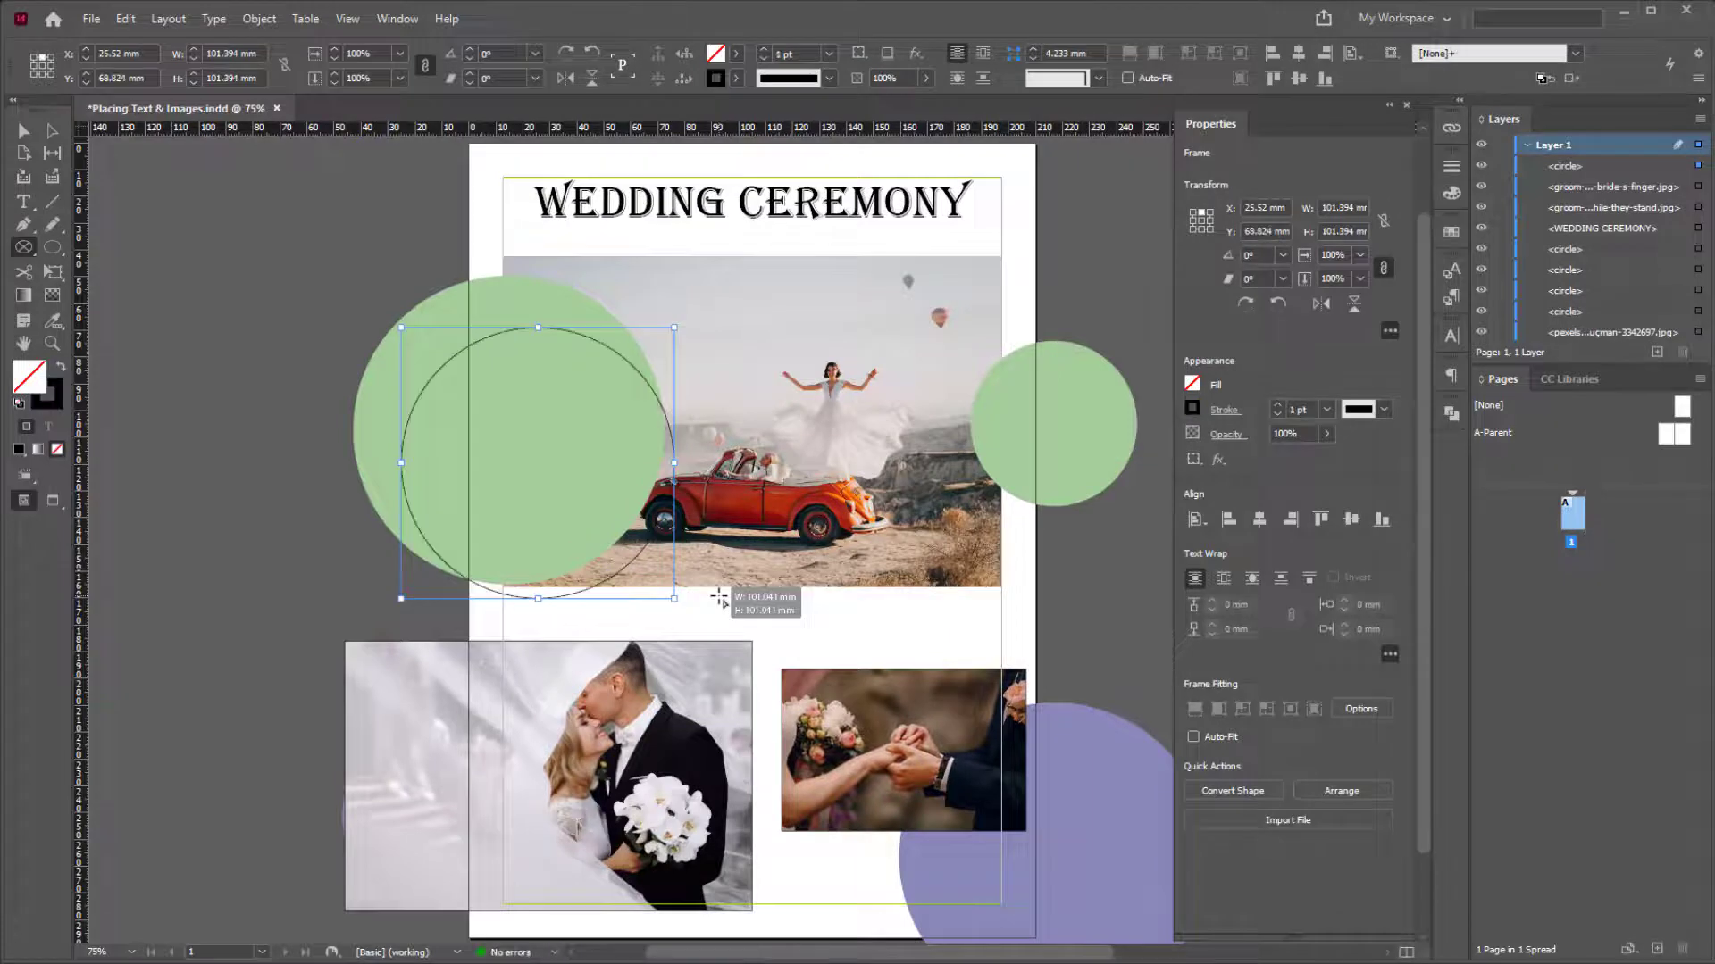
pyautogui.hotkey('ctrl', 'd')
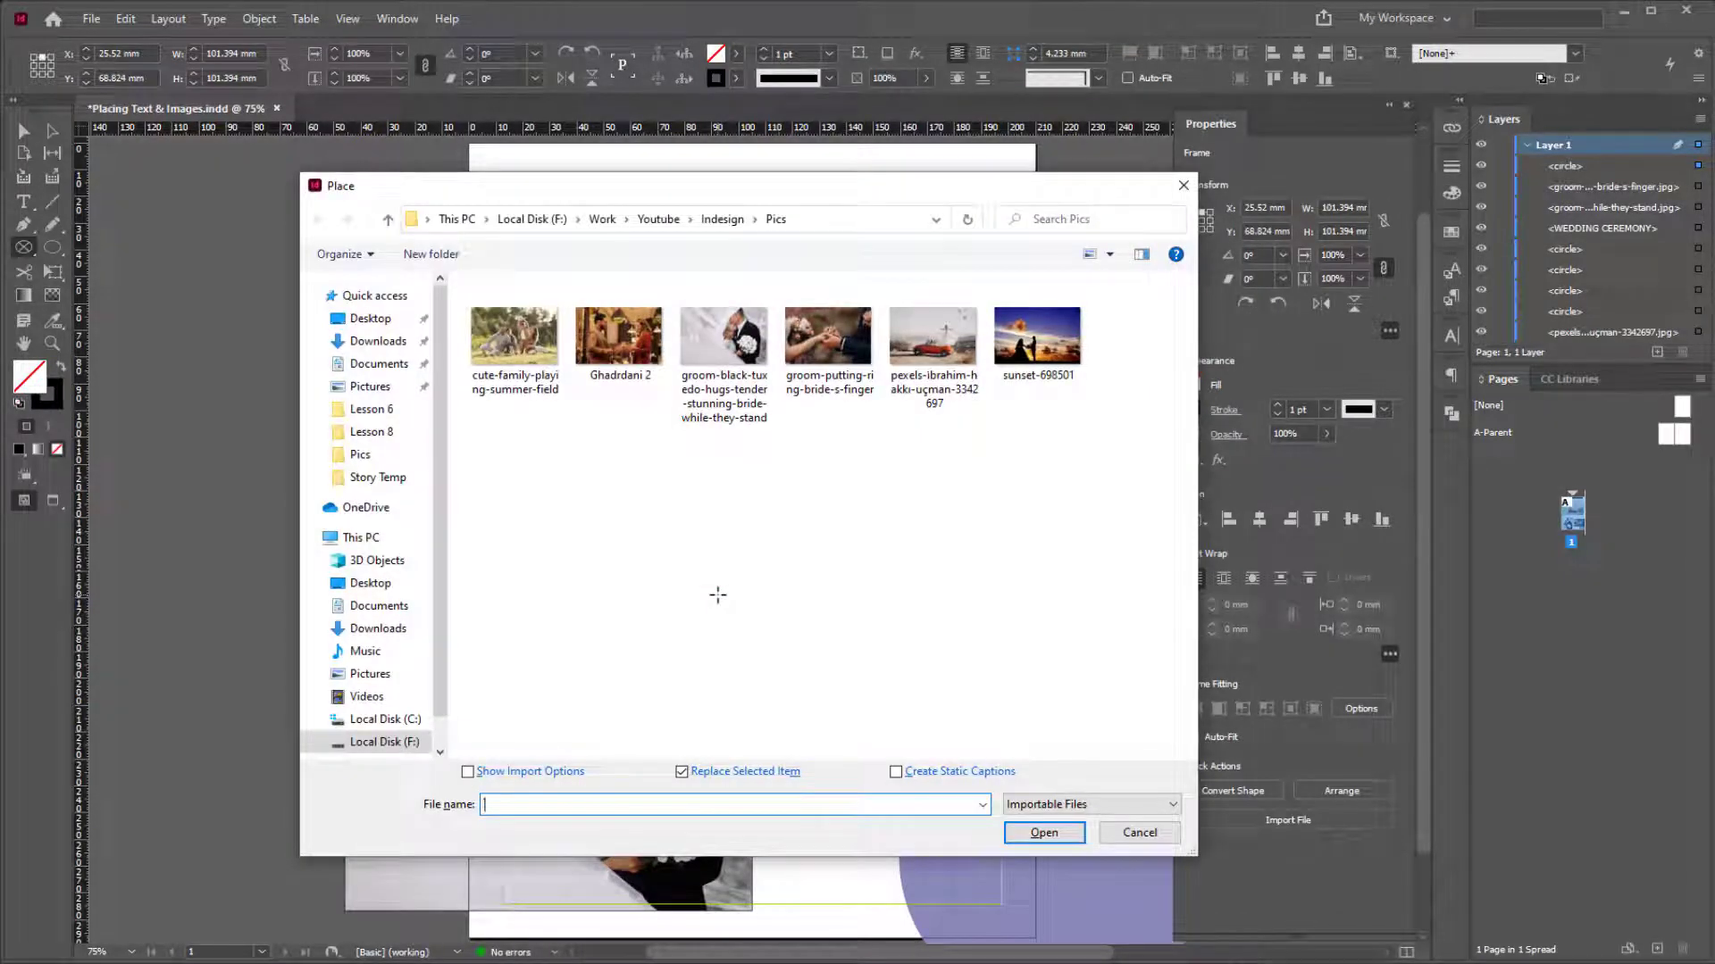
pyautogui.click(1036, 340)
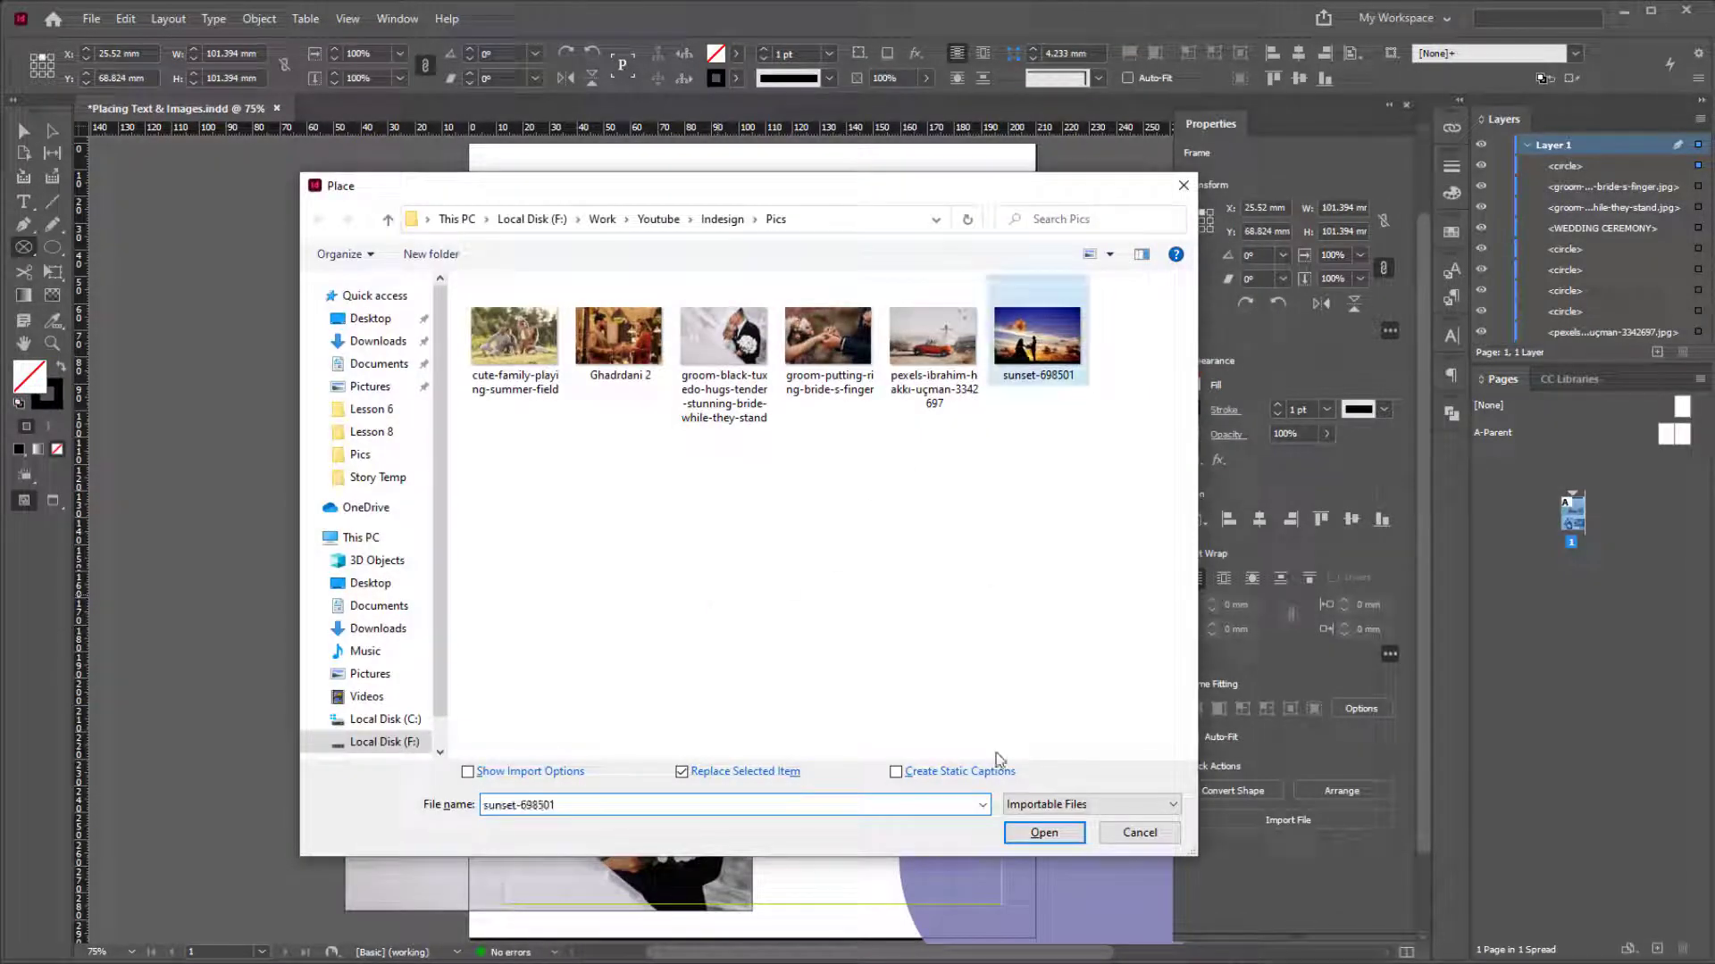
pyautogui.click(1047, 833)
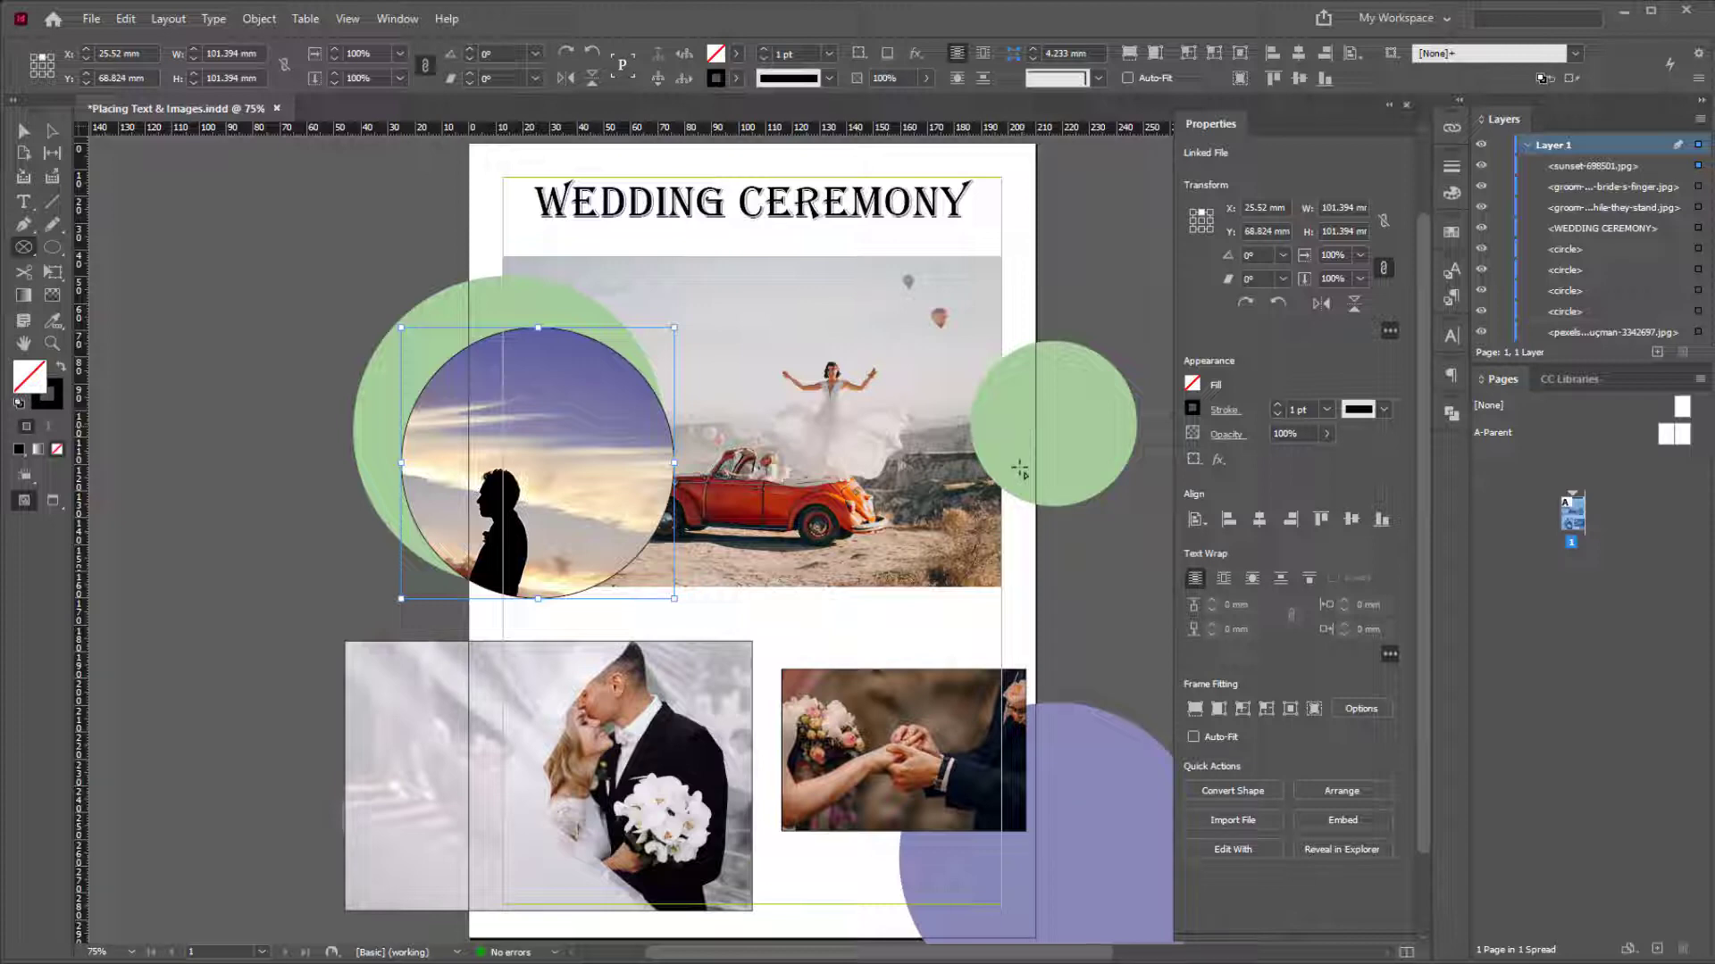
# Step: Draw a circular frame about 69 mm across above the ring picture and place the Ghadrdani 2 image in it
pyautogui.moveTo(1012, 534); pyautogui.dragTo(750, 711)
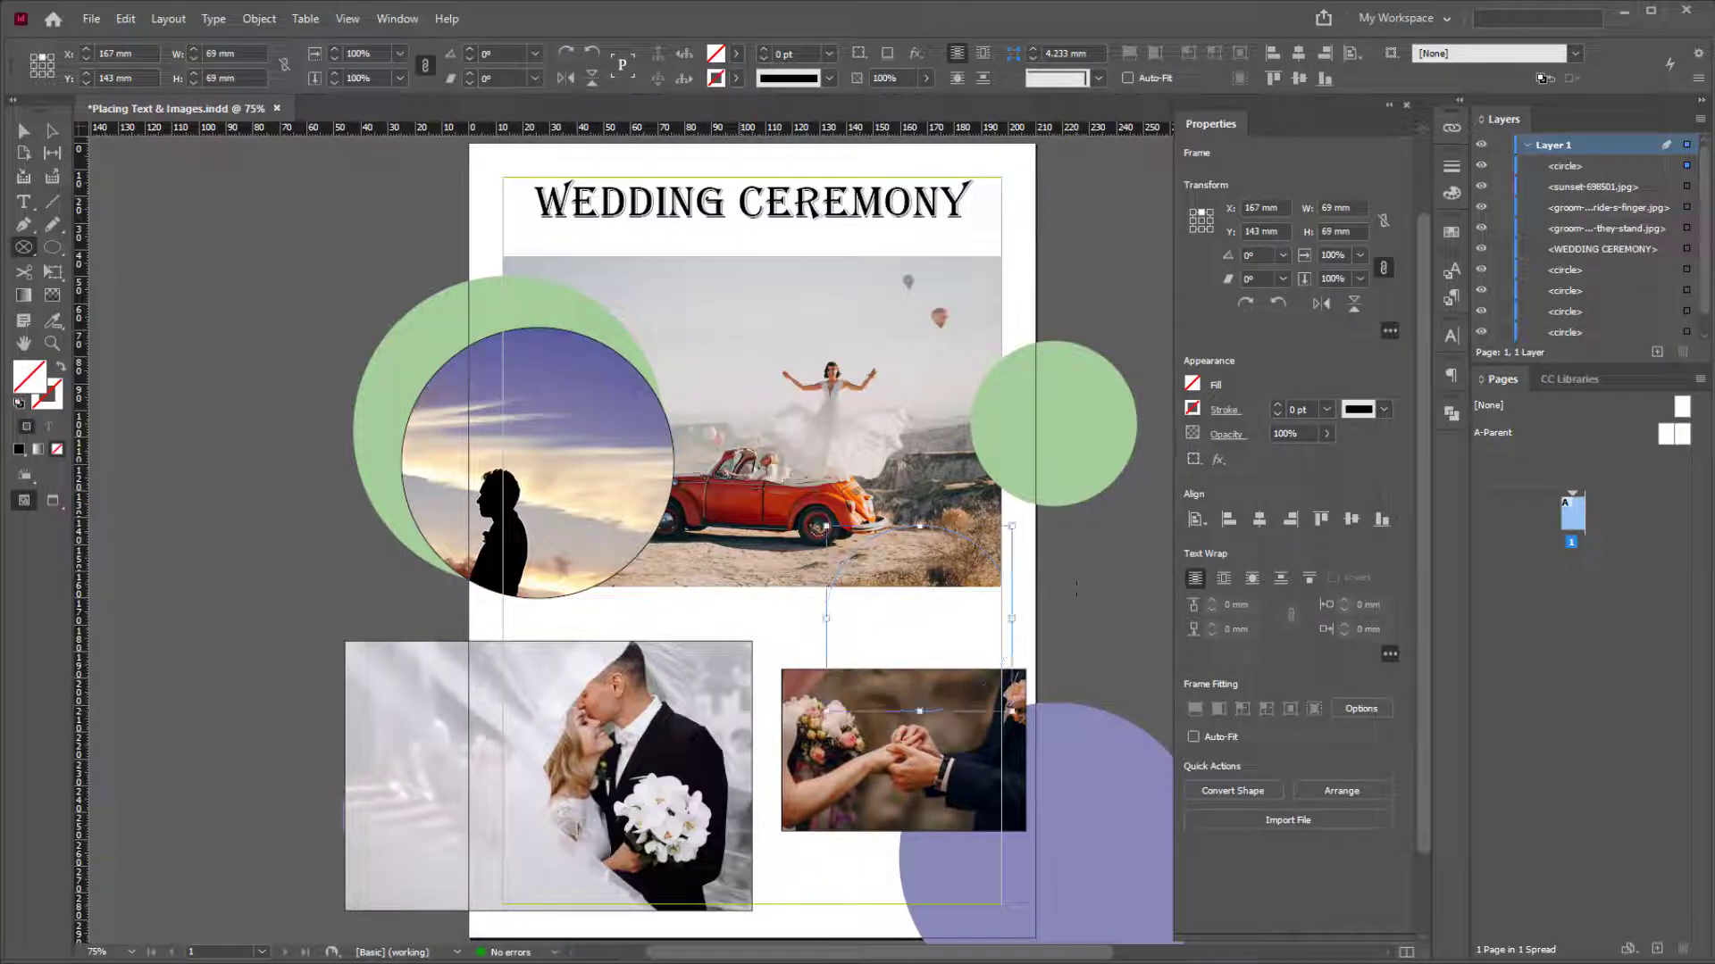
pyautogui.hotkey('ctrl', 'd')
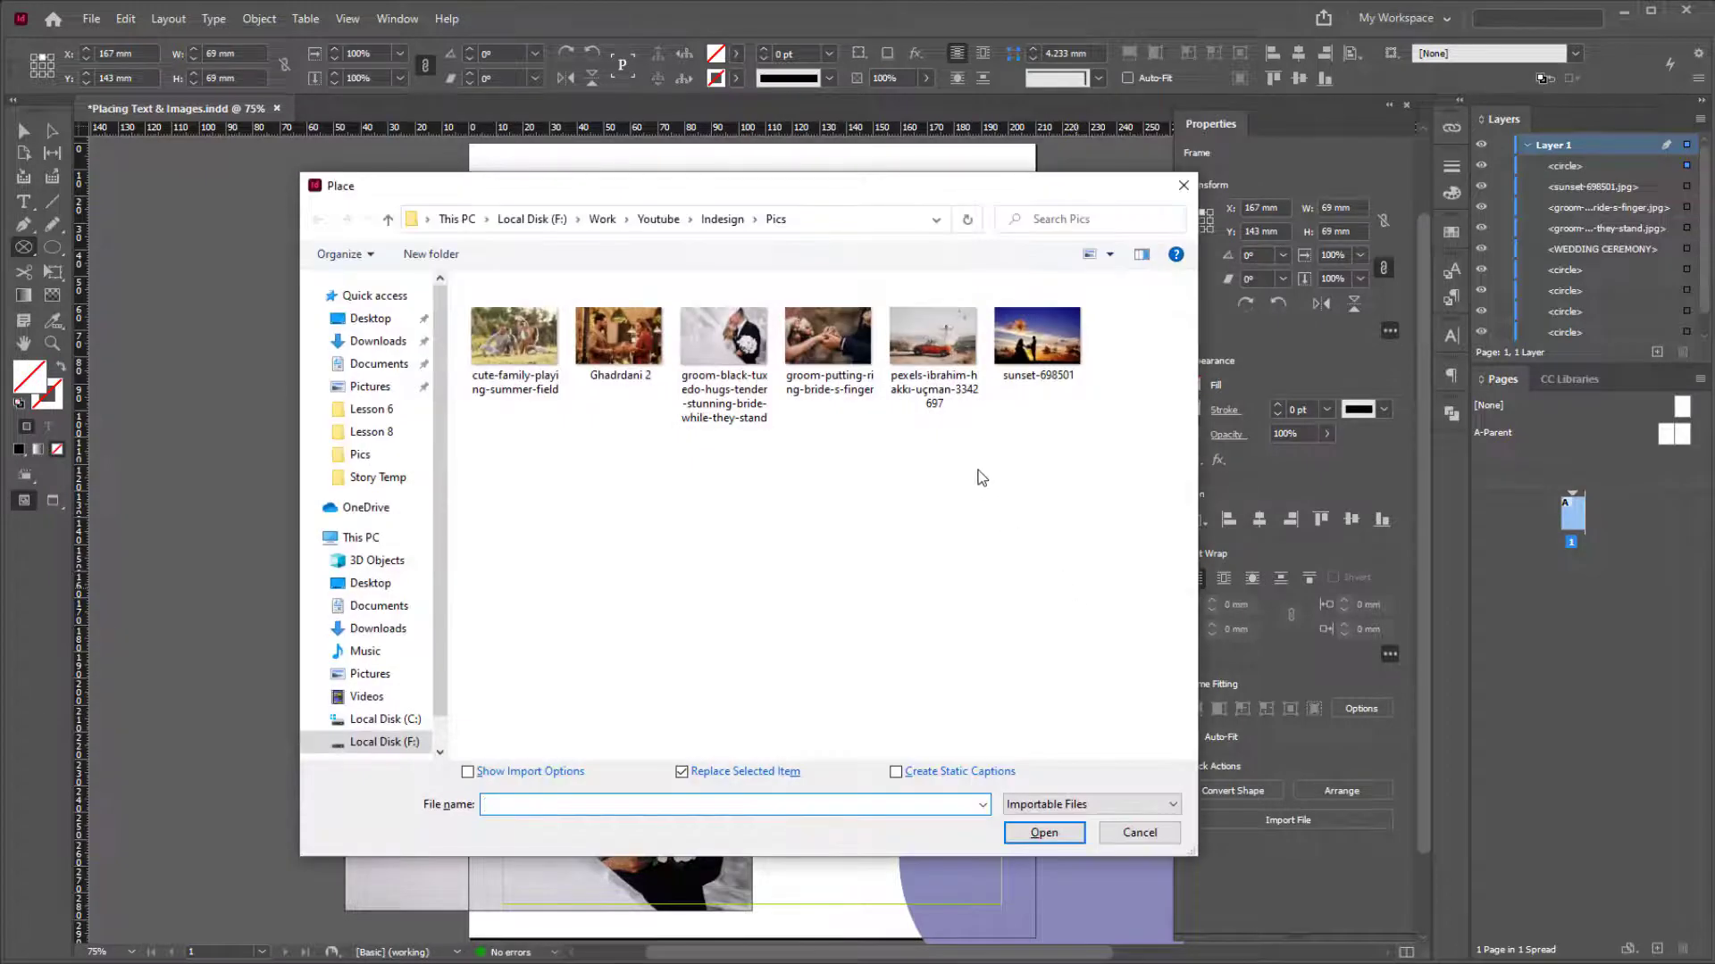
pyautogui.click(619, 353)
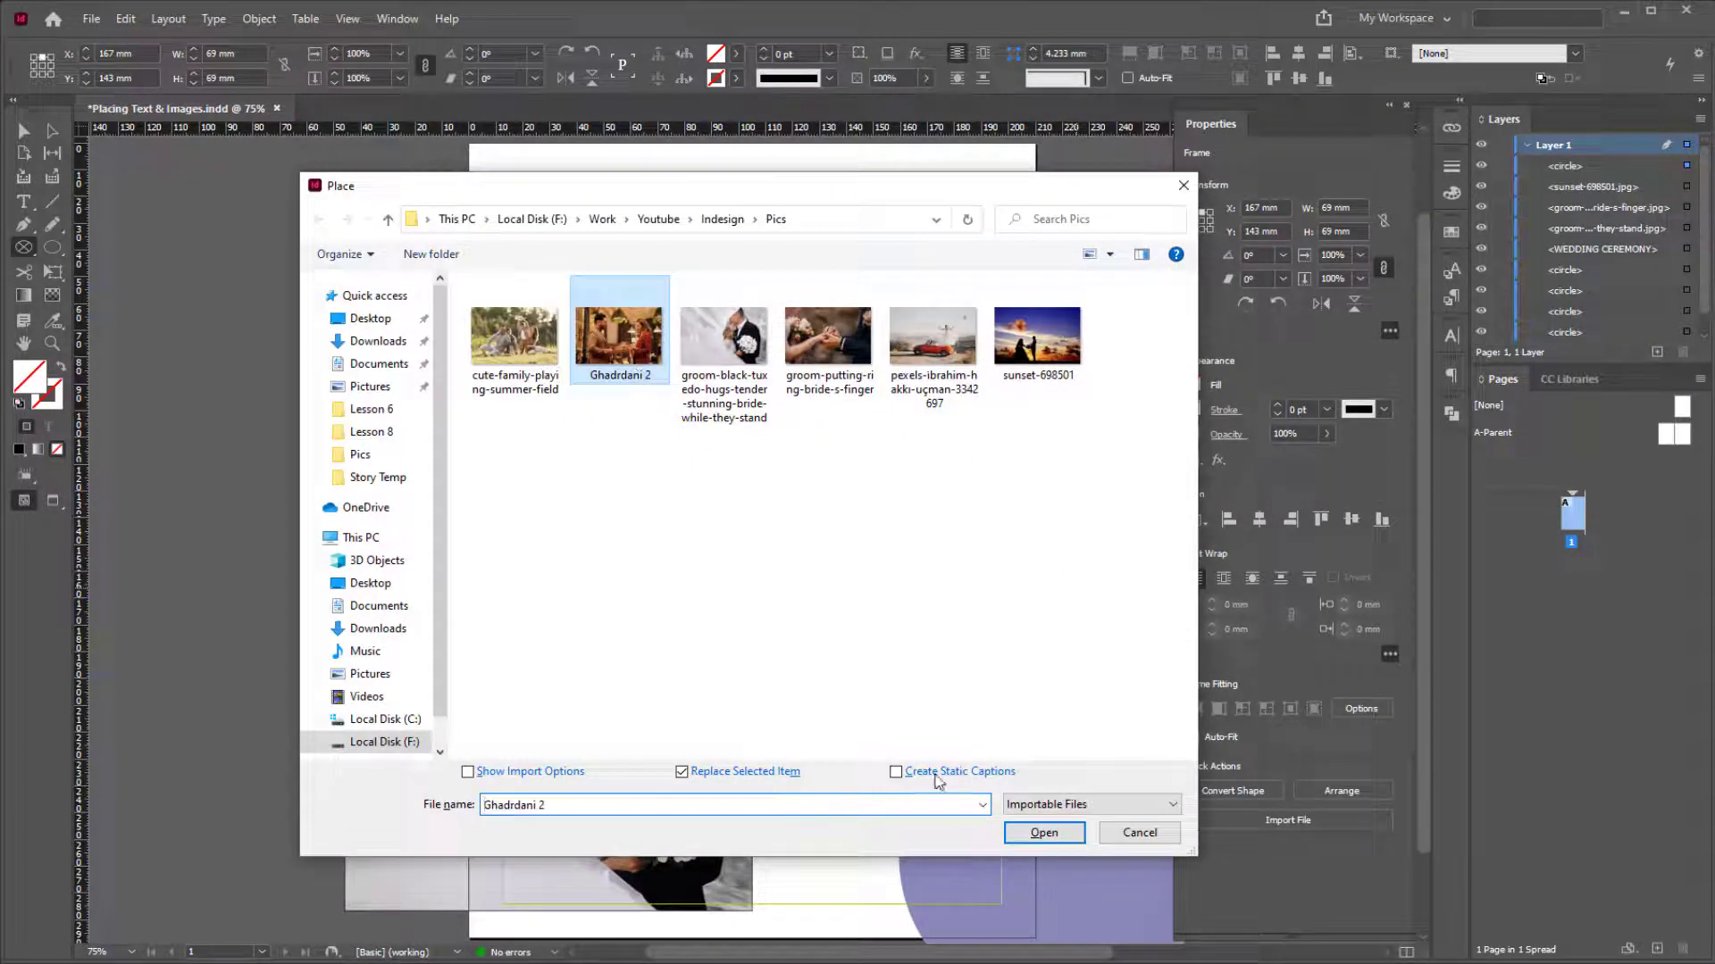
pyautogui.click(1041, 834)
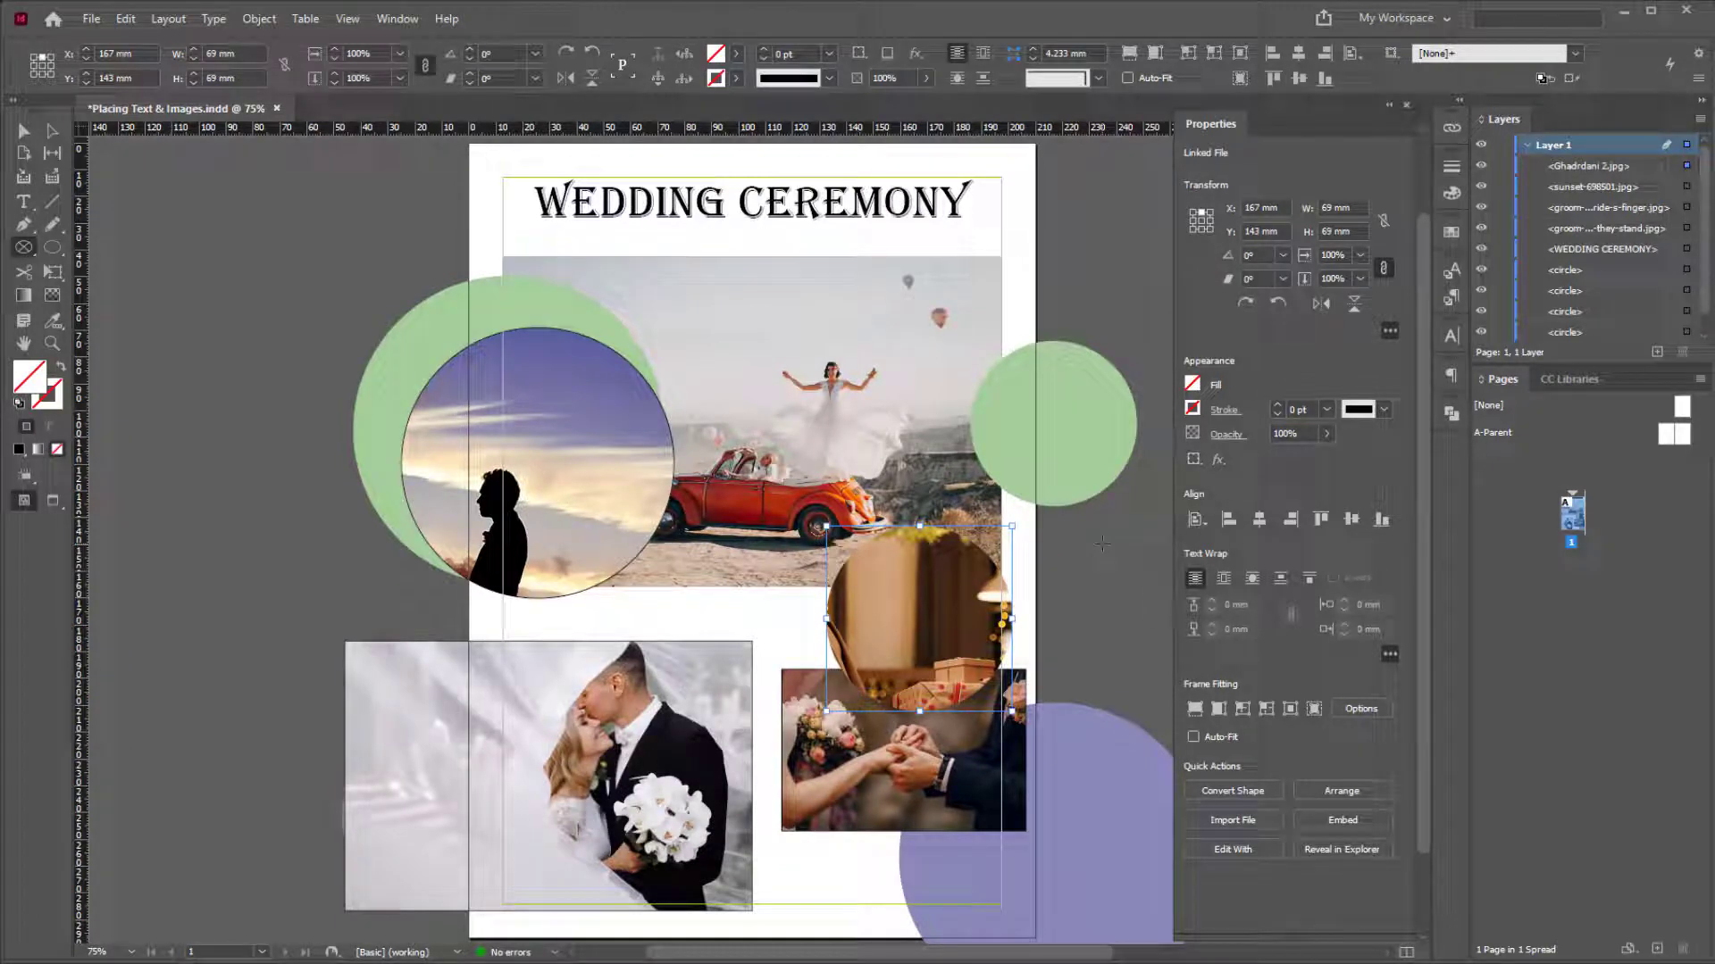
# Step: Apply Fit Content to Frame to the sunset image in the large circular frame
pyautogui.press('v')
pyautogui.click(613, 434)
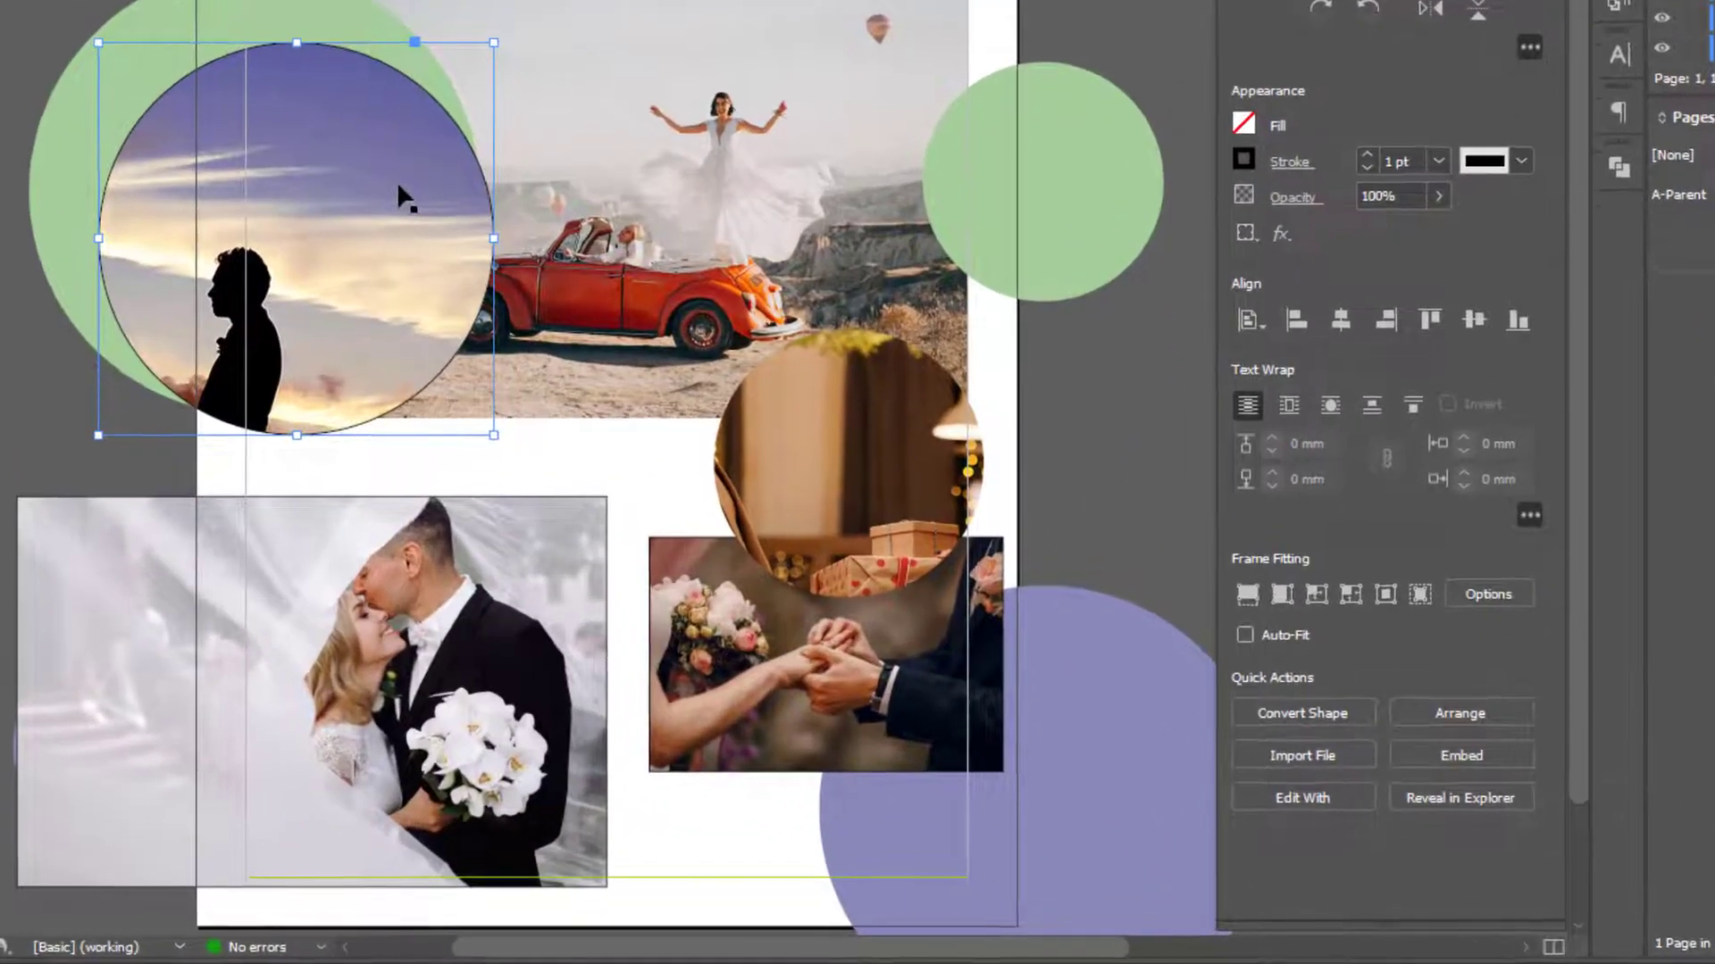
pyautogui.rightClick(397, 180)
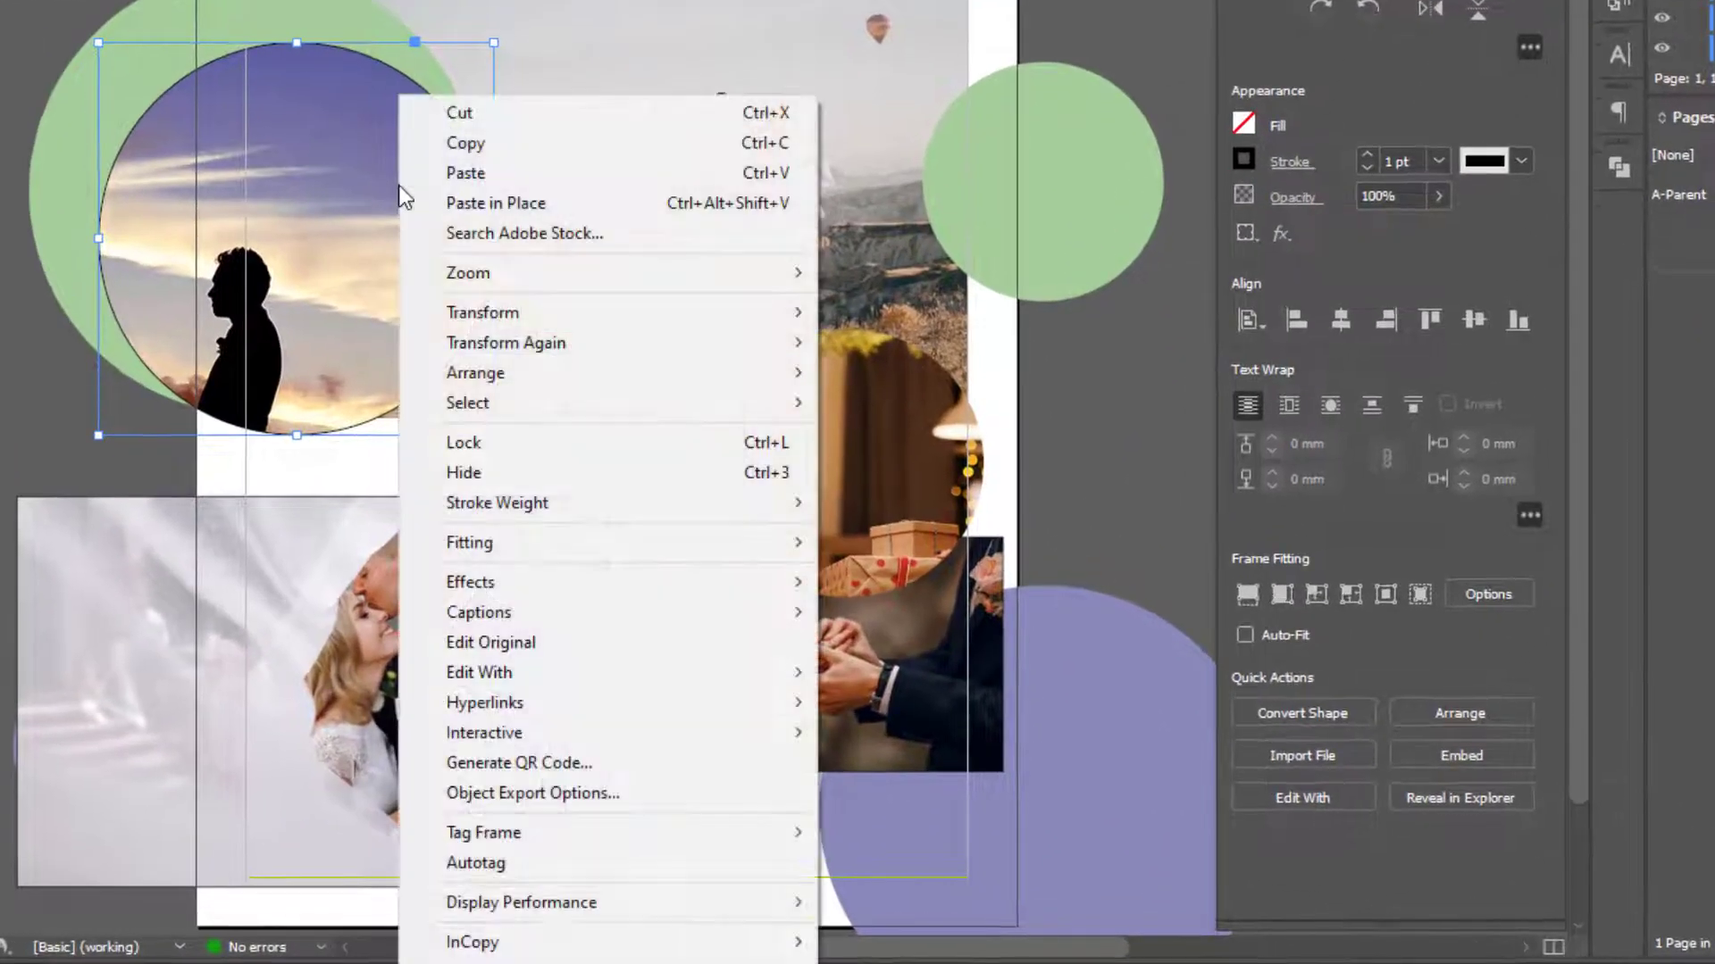
pyautogui.moveTo(652, 544)
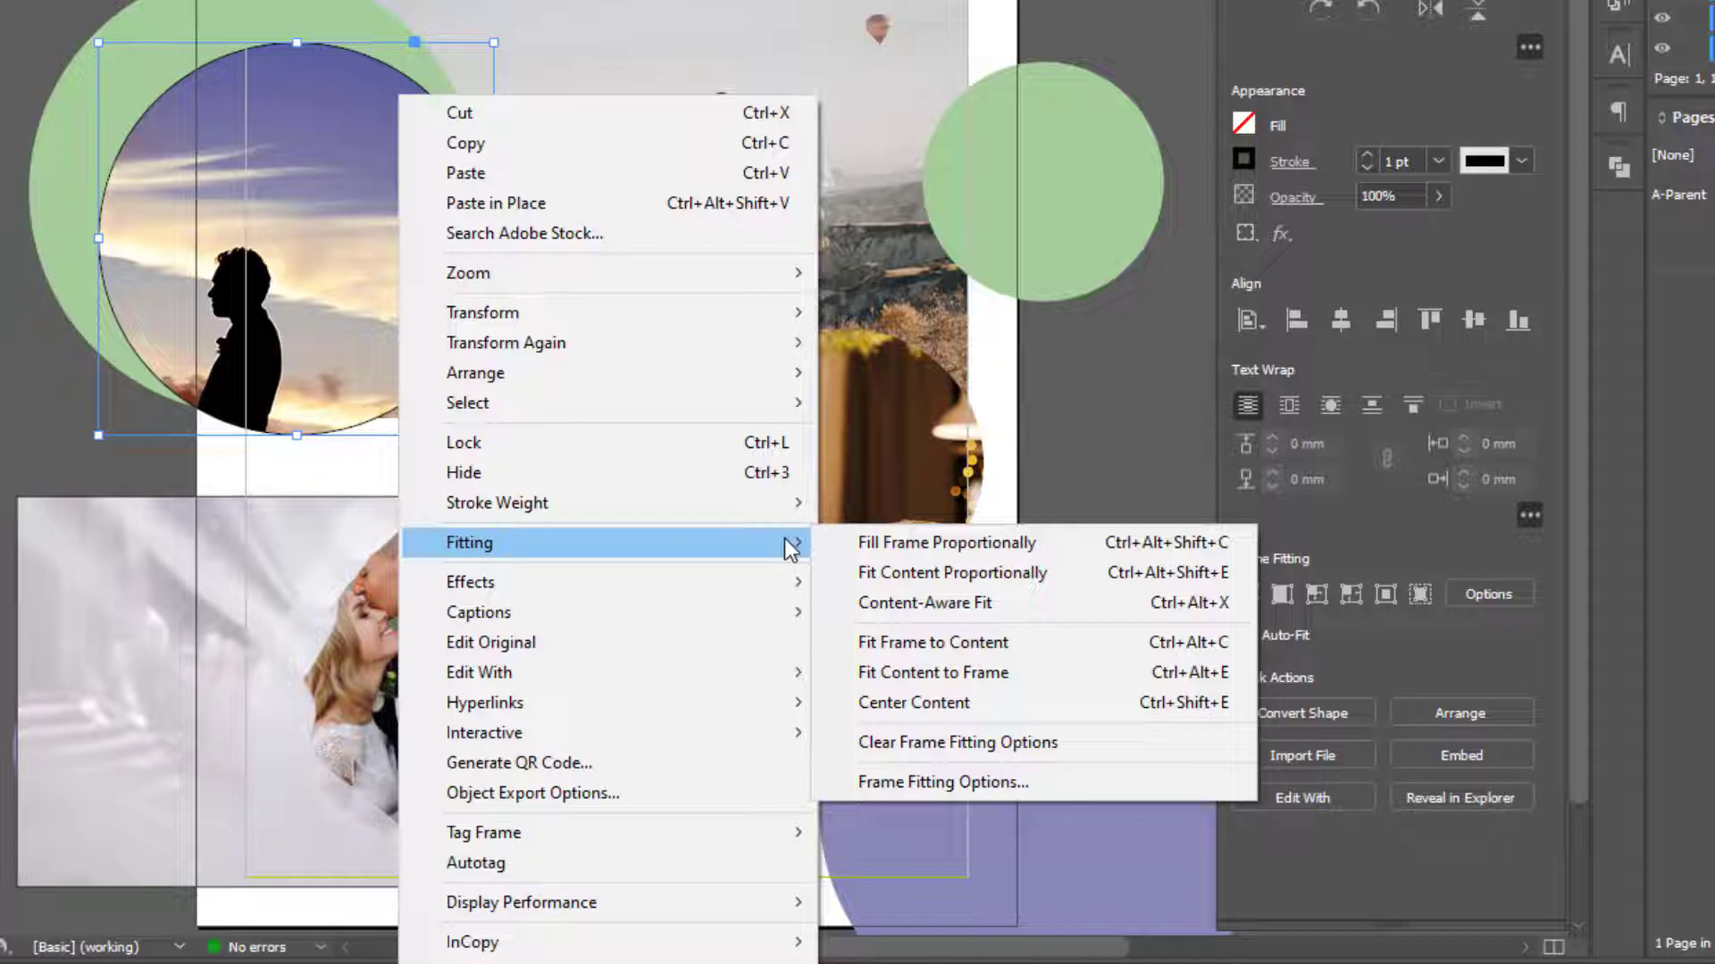
pyautogui.click(958, 682)
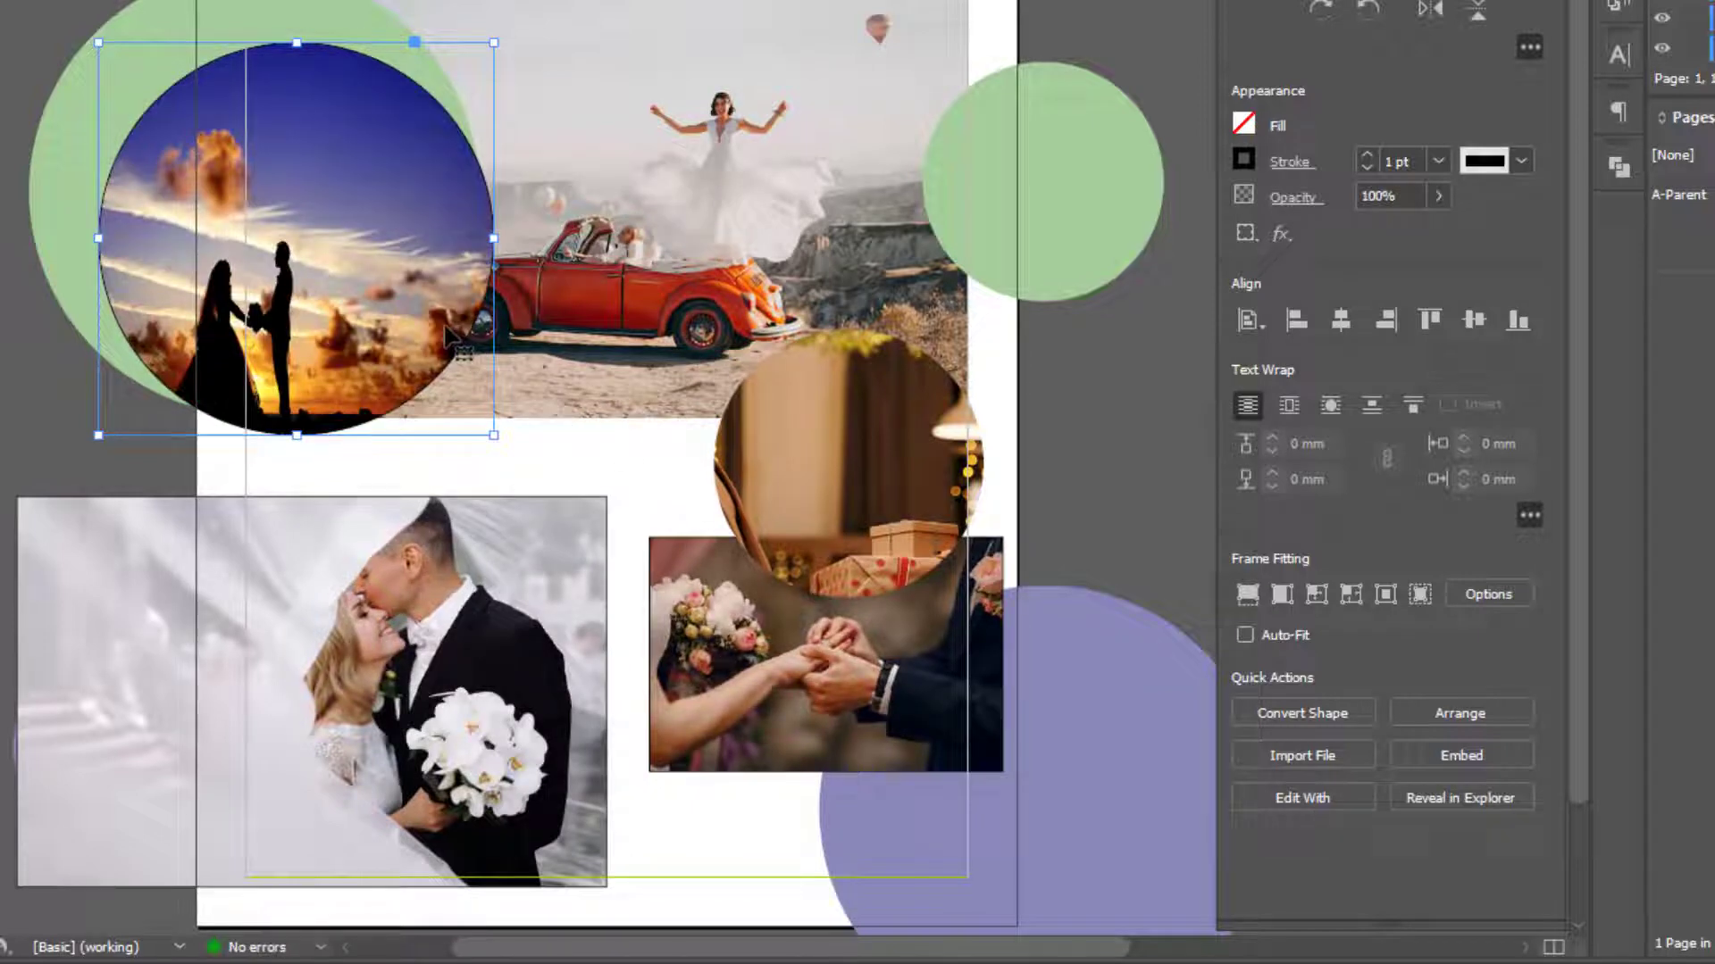
# Step: Apply Content-Aware Fit to the sunset image and shift it inside its circular frame so the couple sits near the centre
pyautogui.rightClick(436, 287)
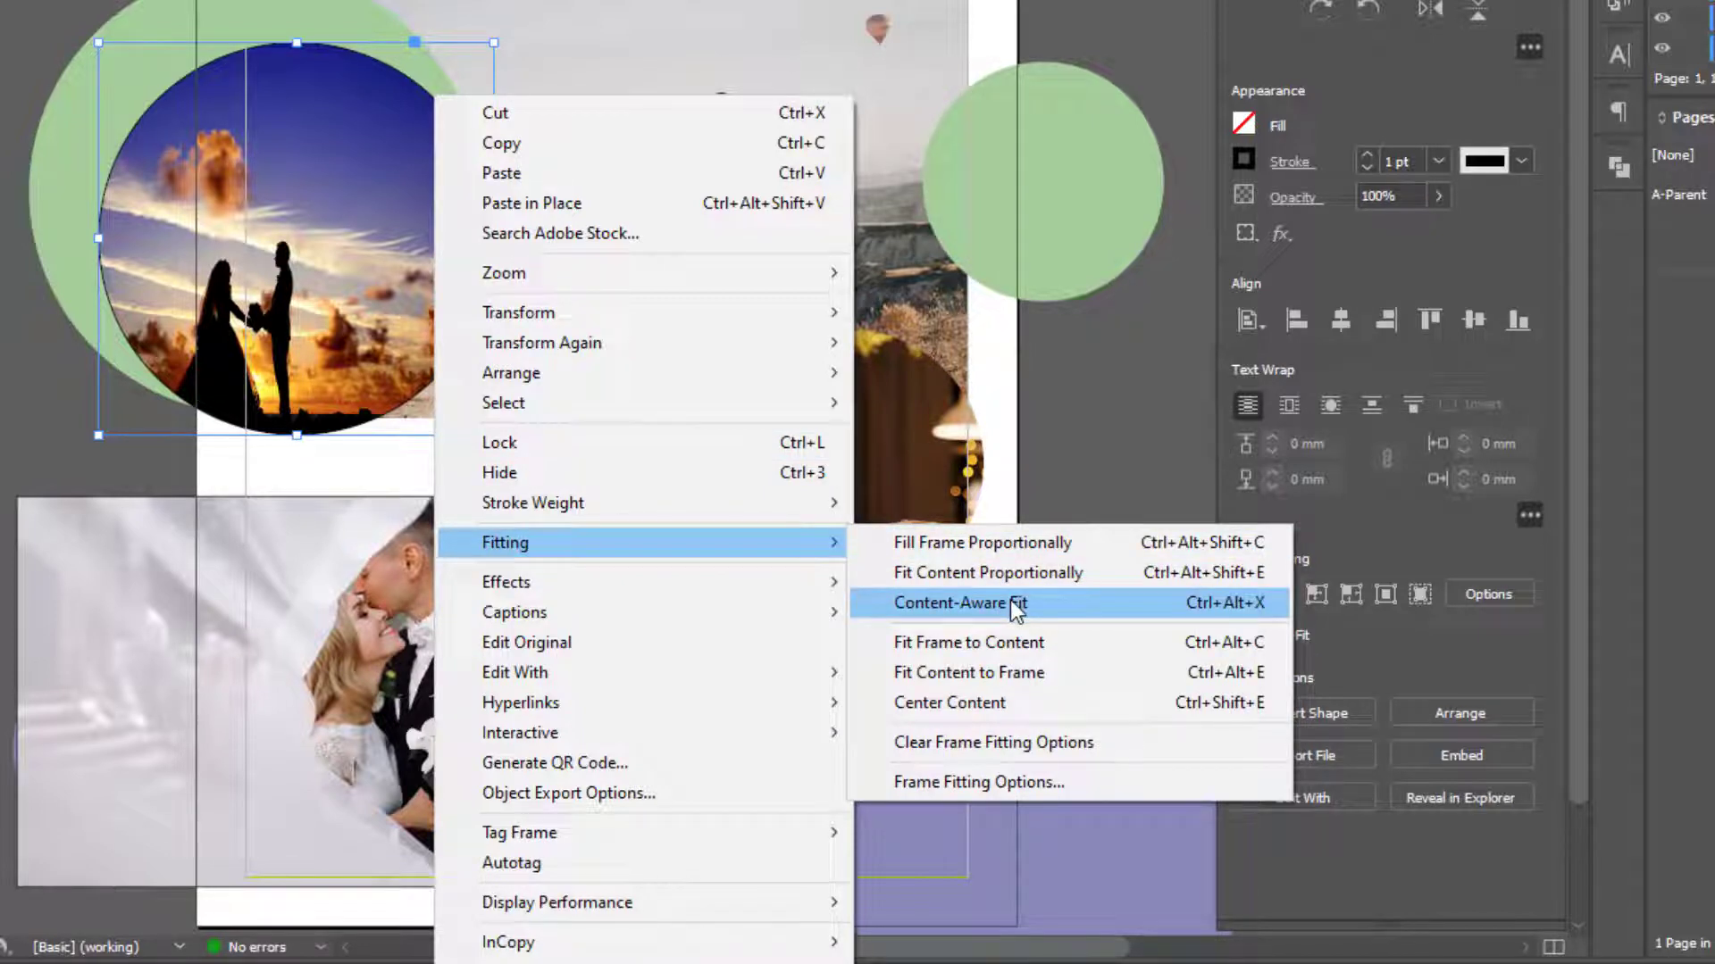
pyautogui.click(1015, 605)
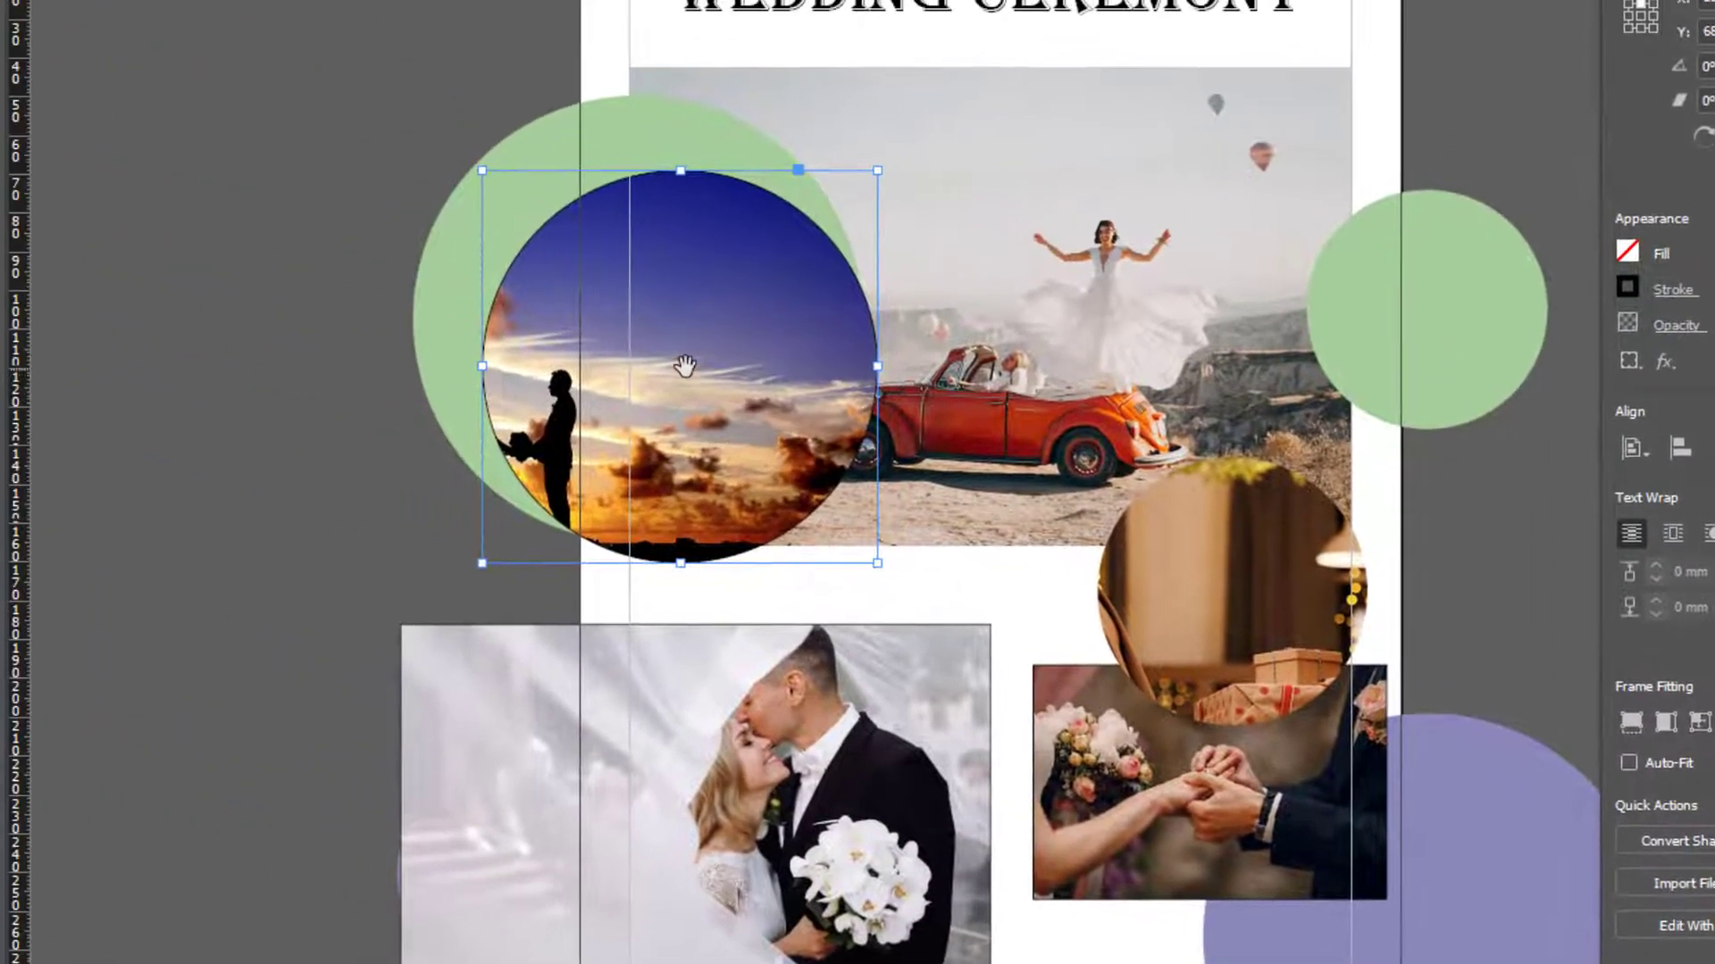
pyautogui.click(684, 357)
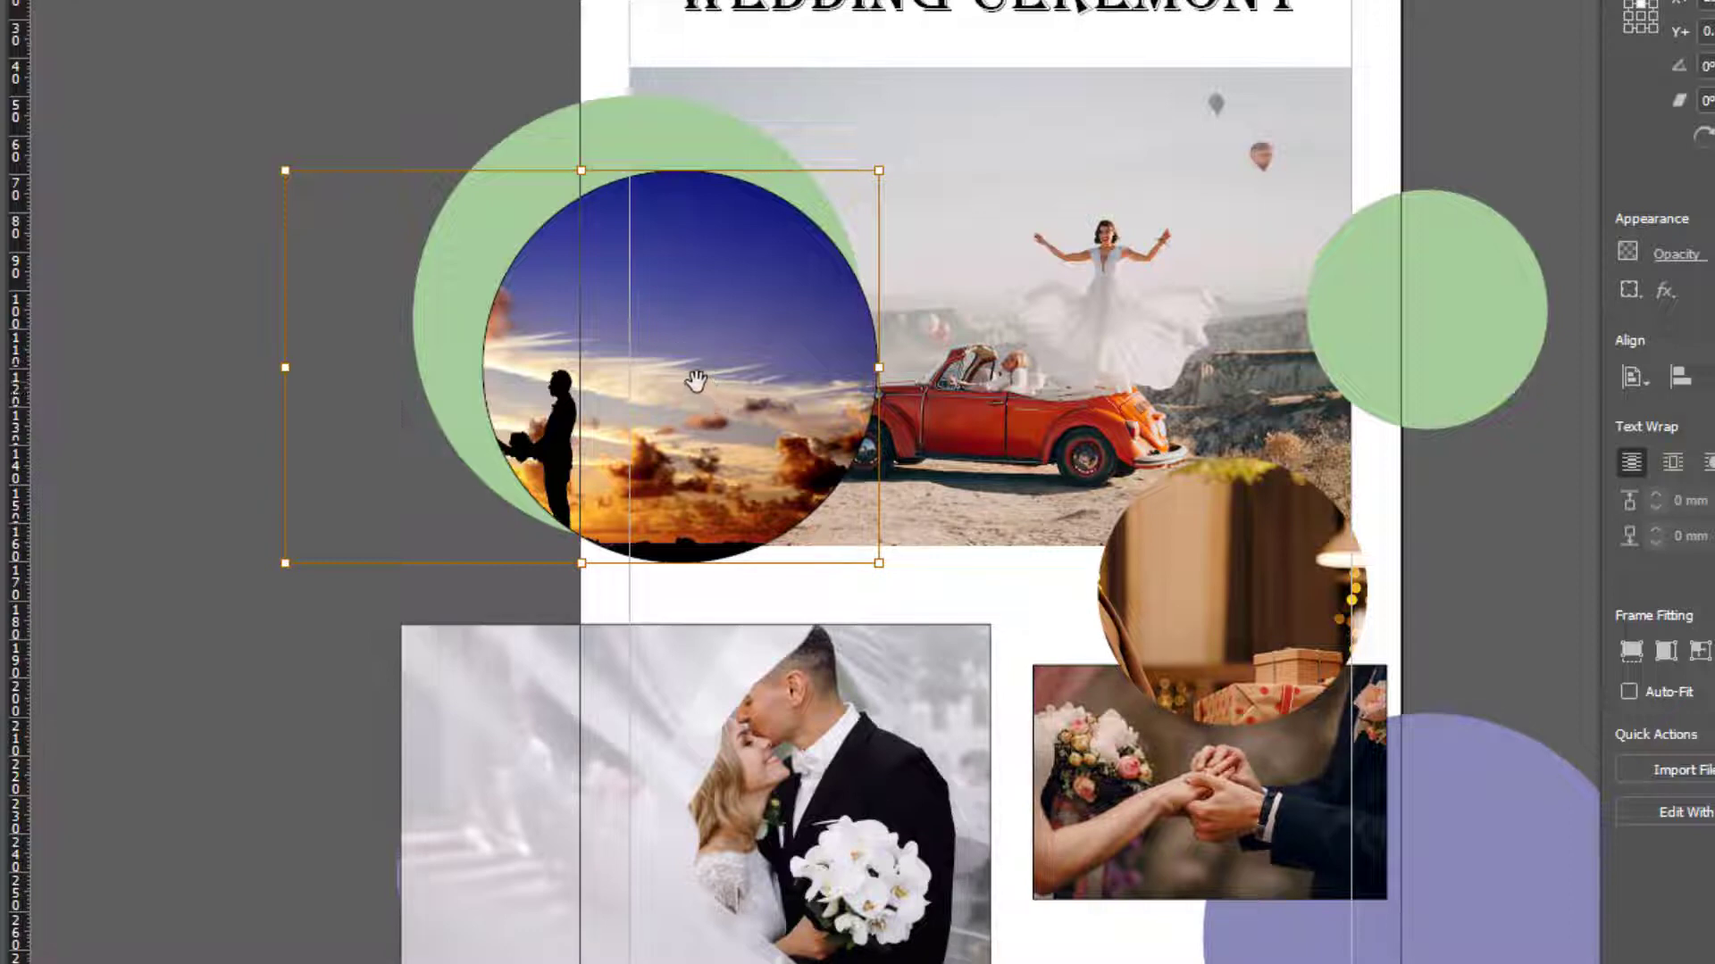
pyautogui.moveTo(695, 381); pyautogui.dragTo(880, 381)
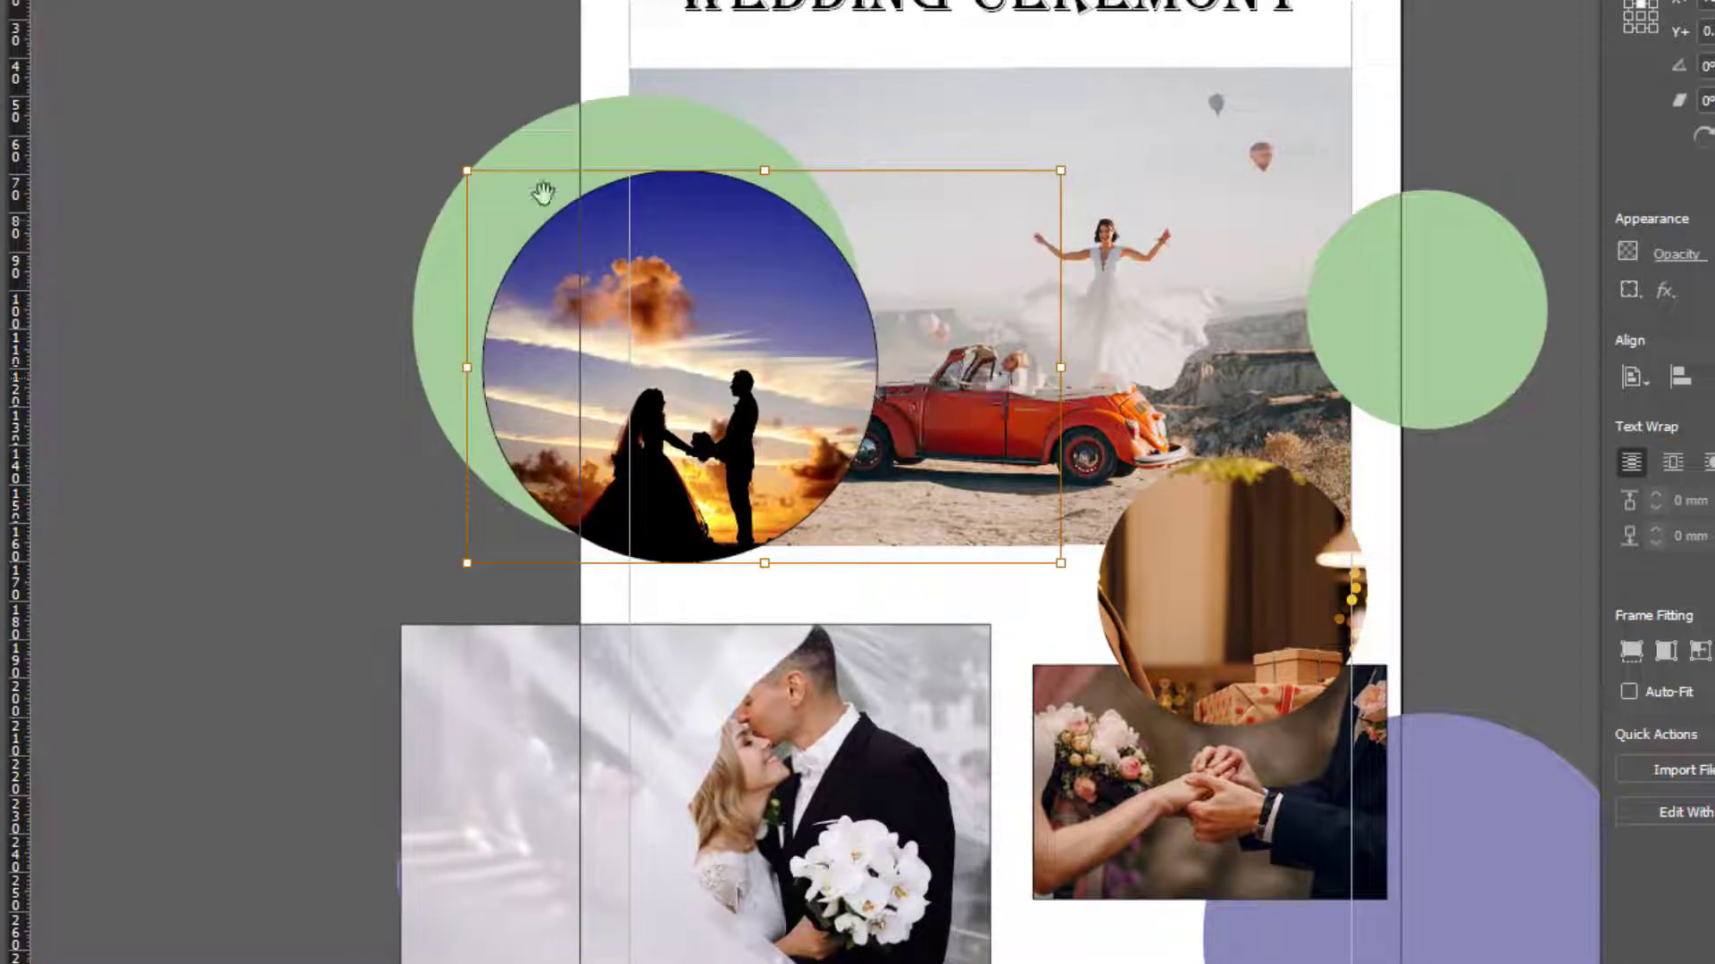
pyautogui.click(429, 115)
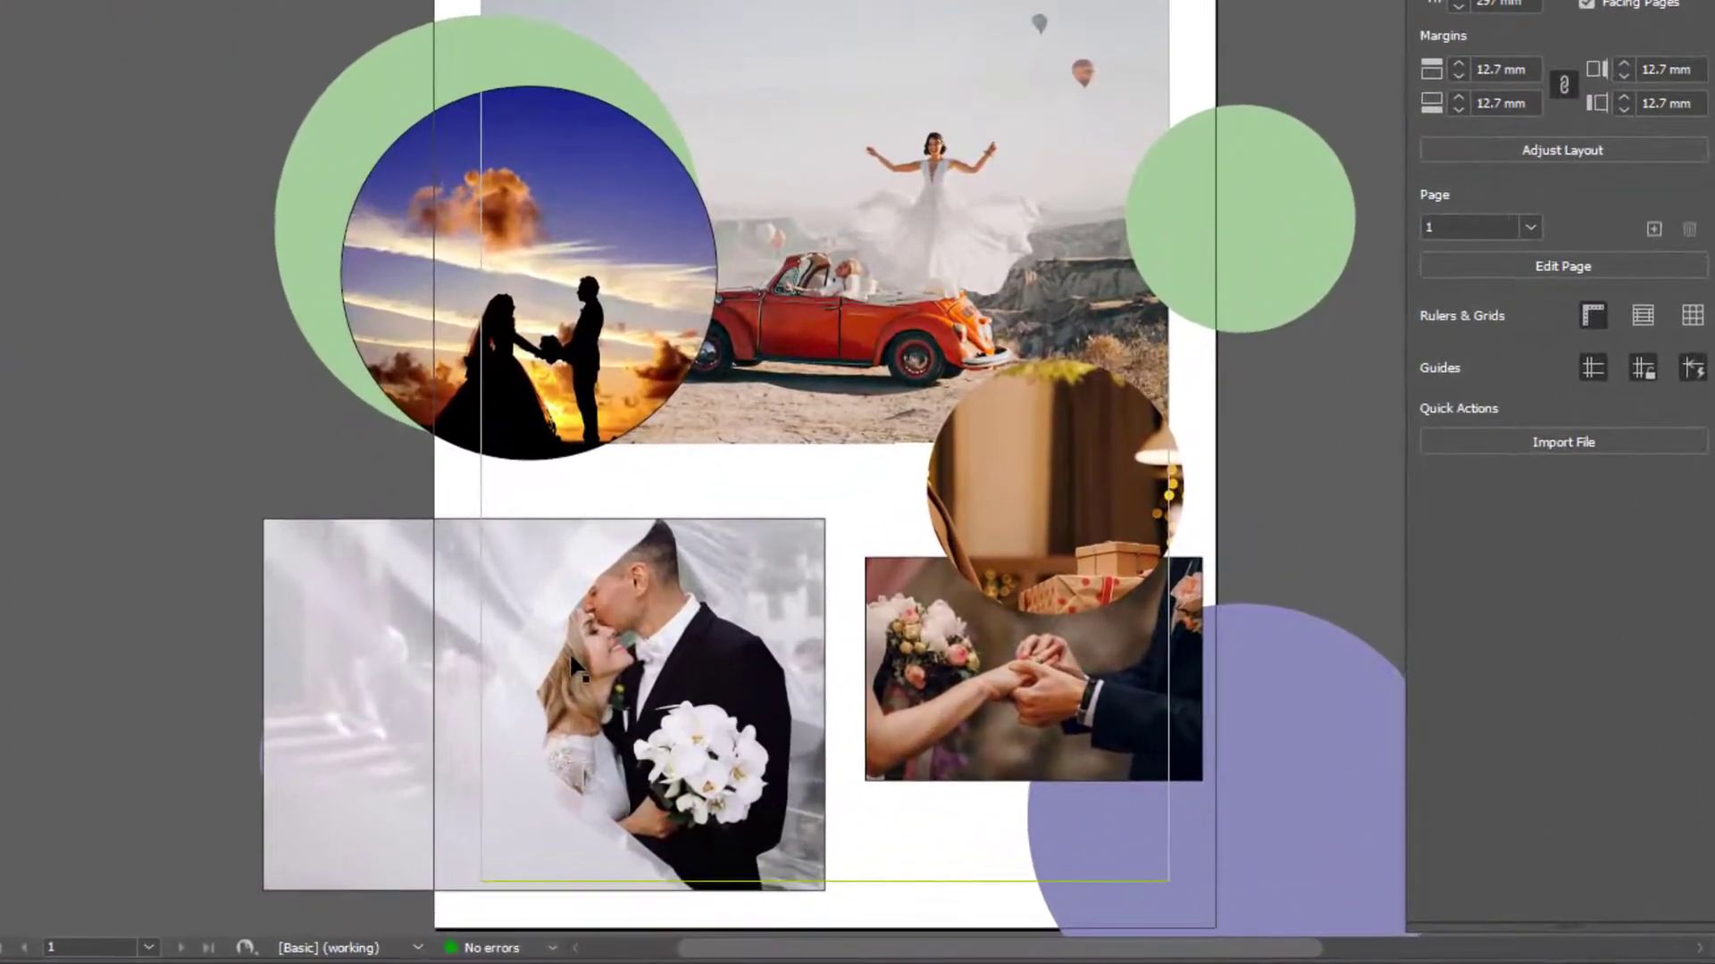
# Step: Shrink the frame of the bridal couple picture to about 109 × 69 mm without Auto-Fit, and undo the resize
pyautogui.click(570, 748)
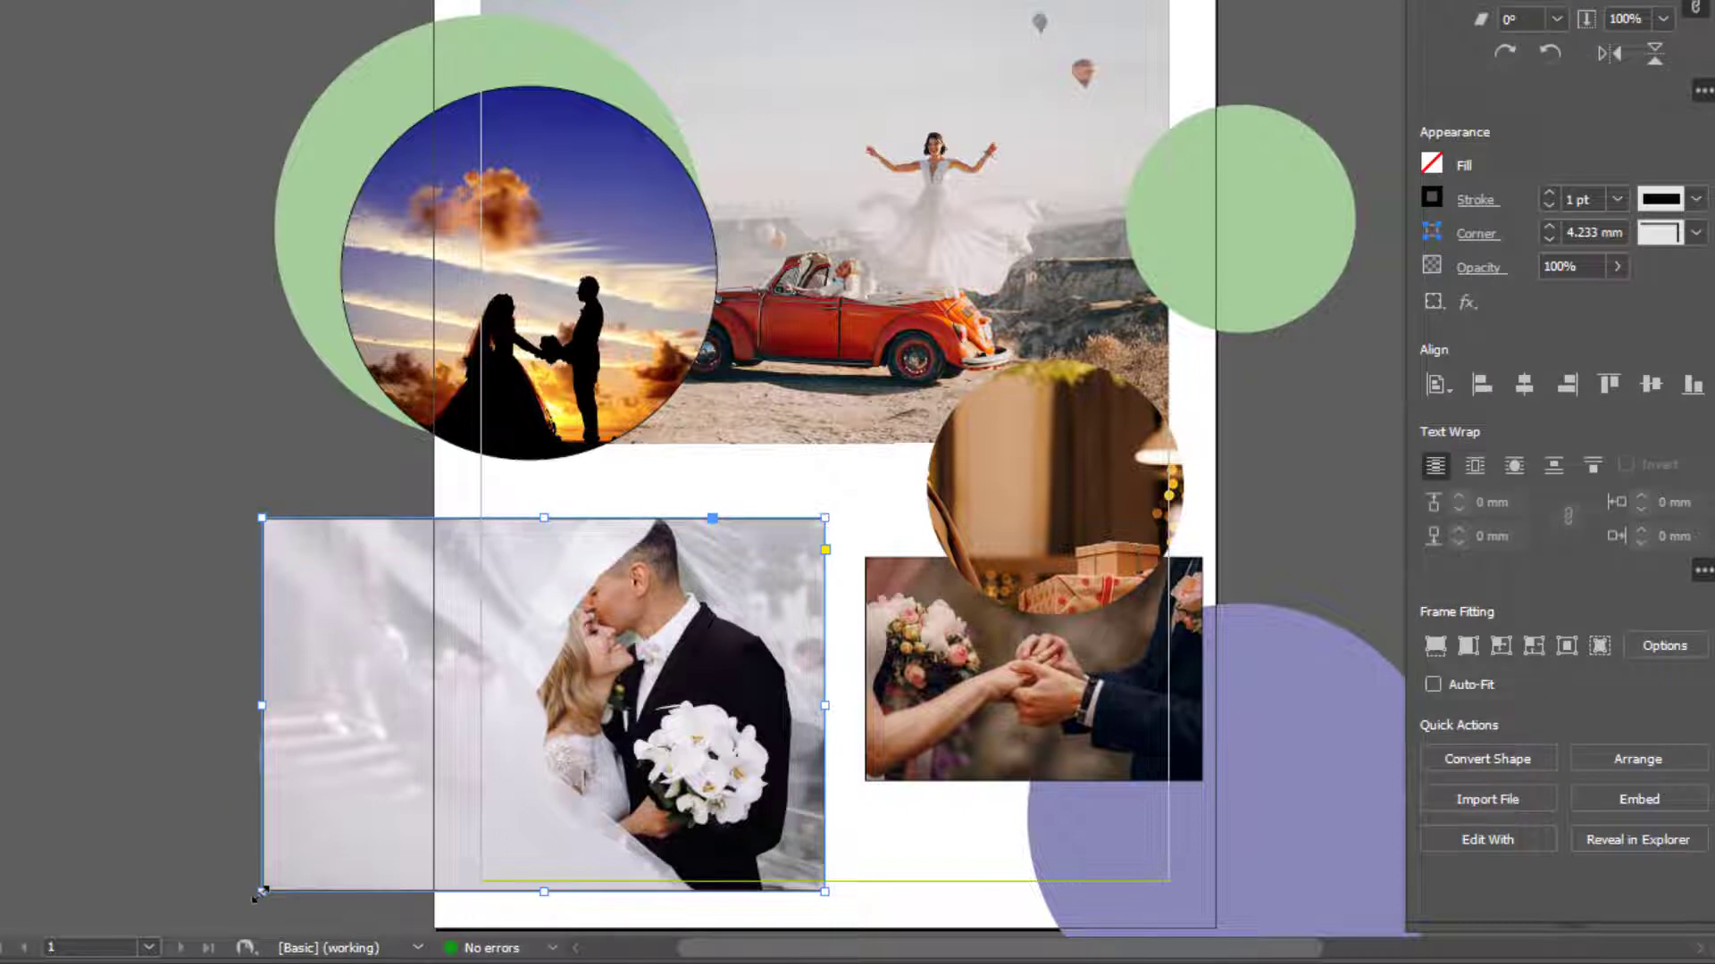
pyautogui.moveTo(262, 889); pyautogui.dragTo(420, 773)
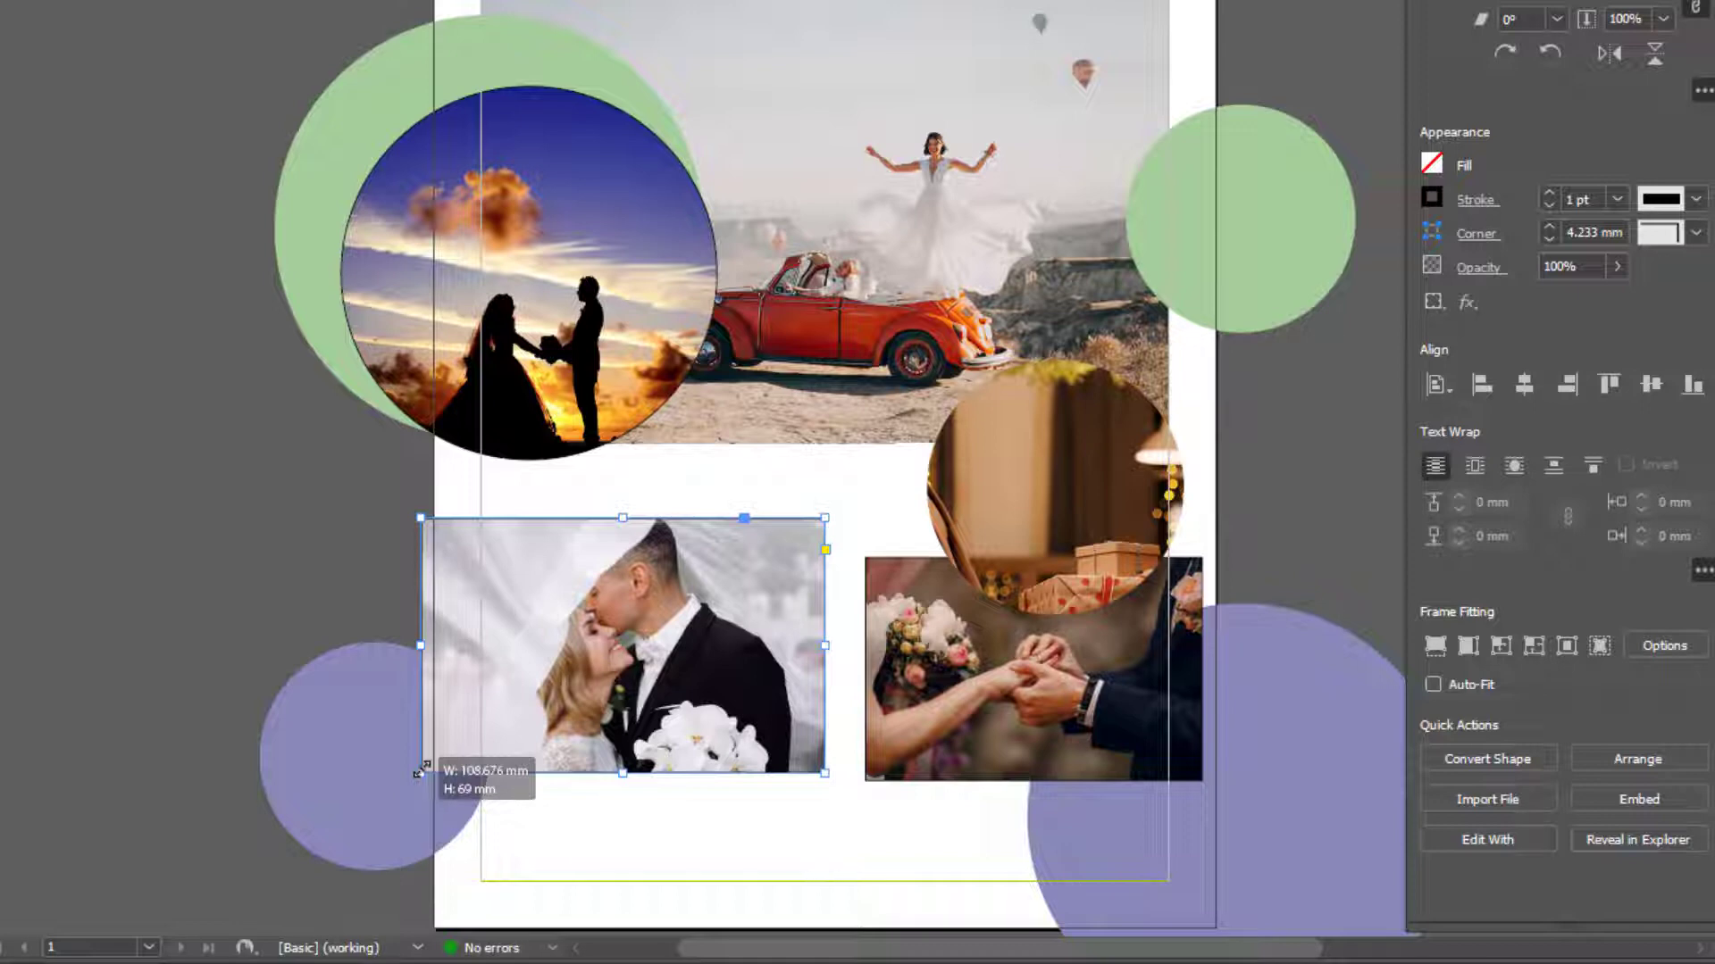
pyautogui.hotkey('ctrl', 'z')
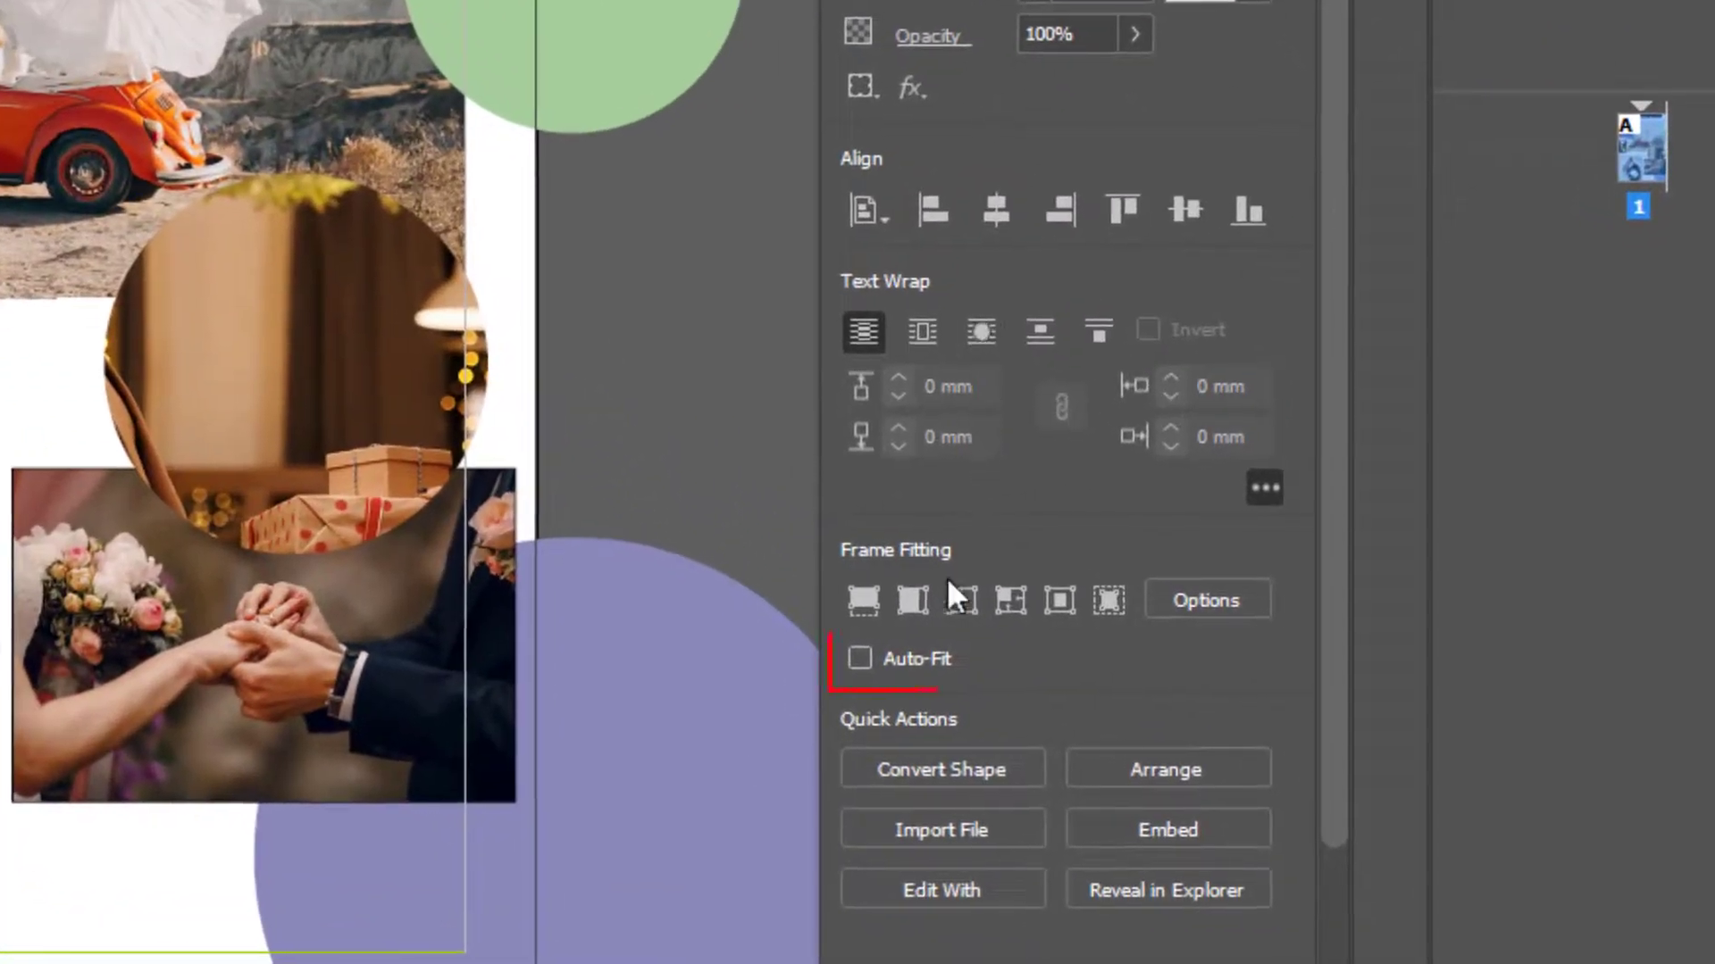
# Step: Turn on Auto-Fit for the bridal couple picture and shrink its frame to about 100 × 67 mm
pyautogui.click(887, 671)
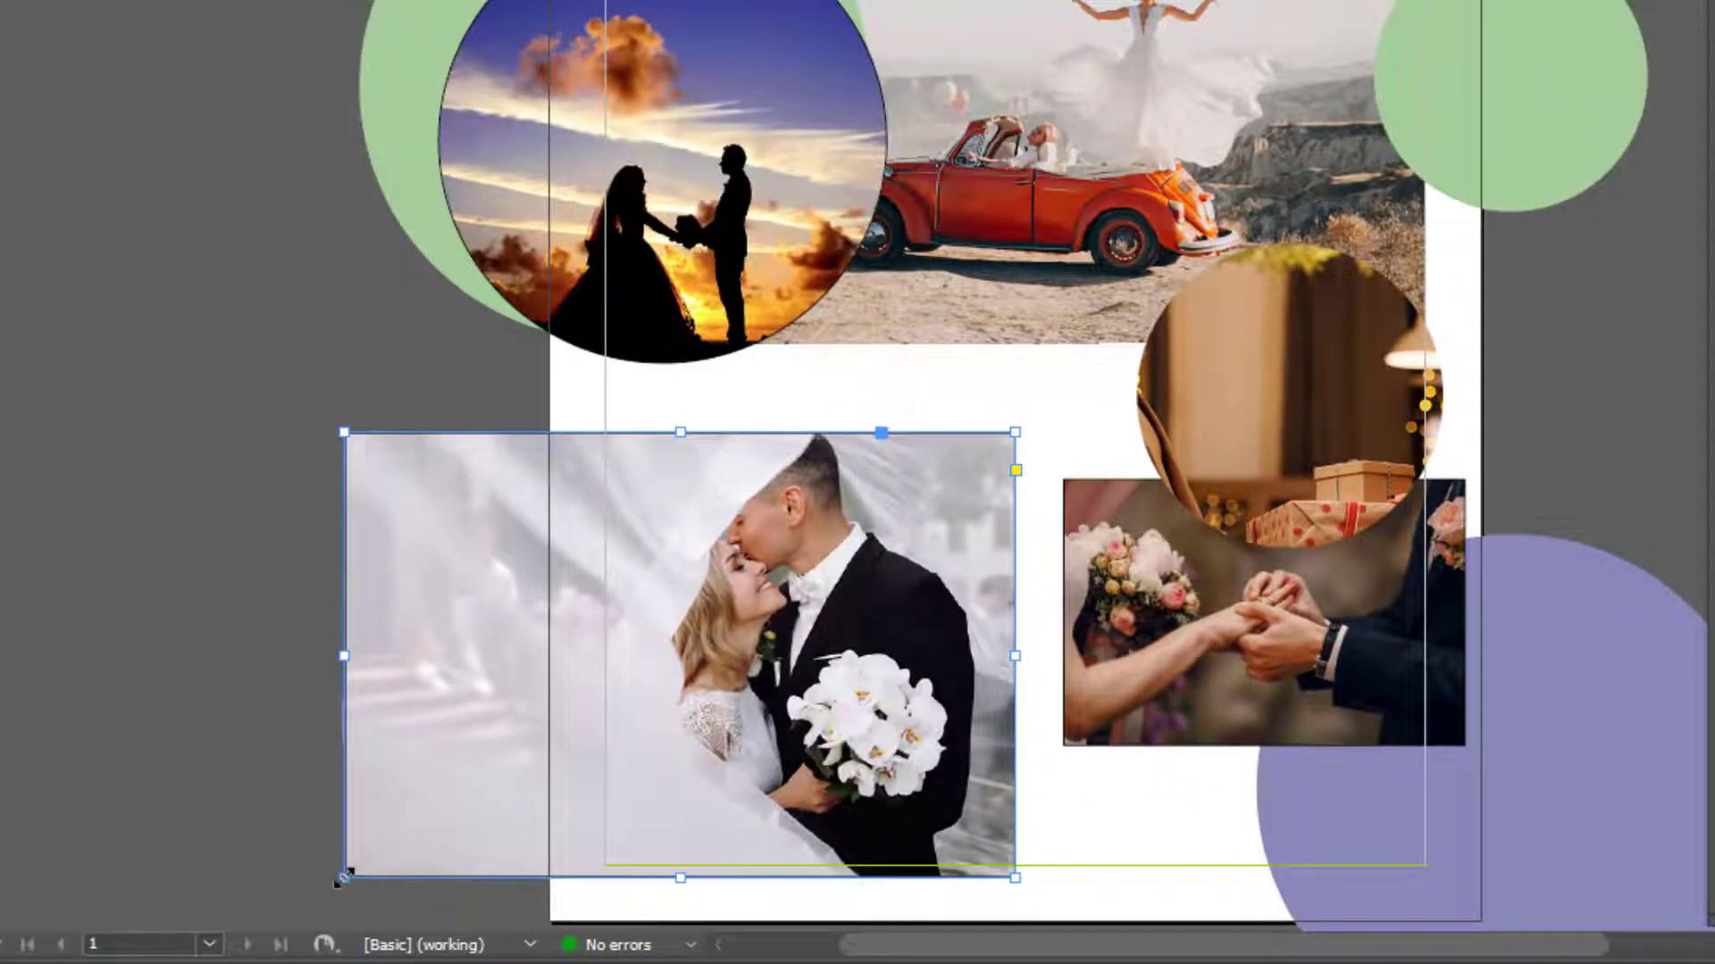
pyautogui.moveTo(344, 879); pyautogui.dragTo(574, 640)
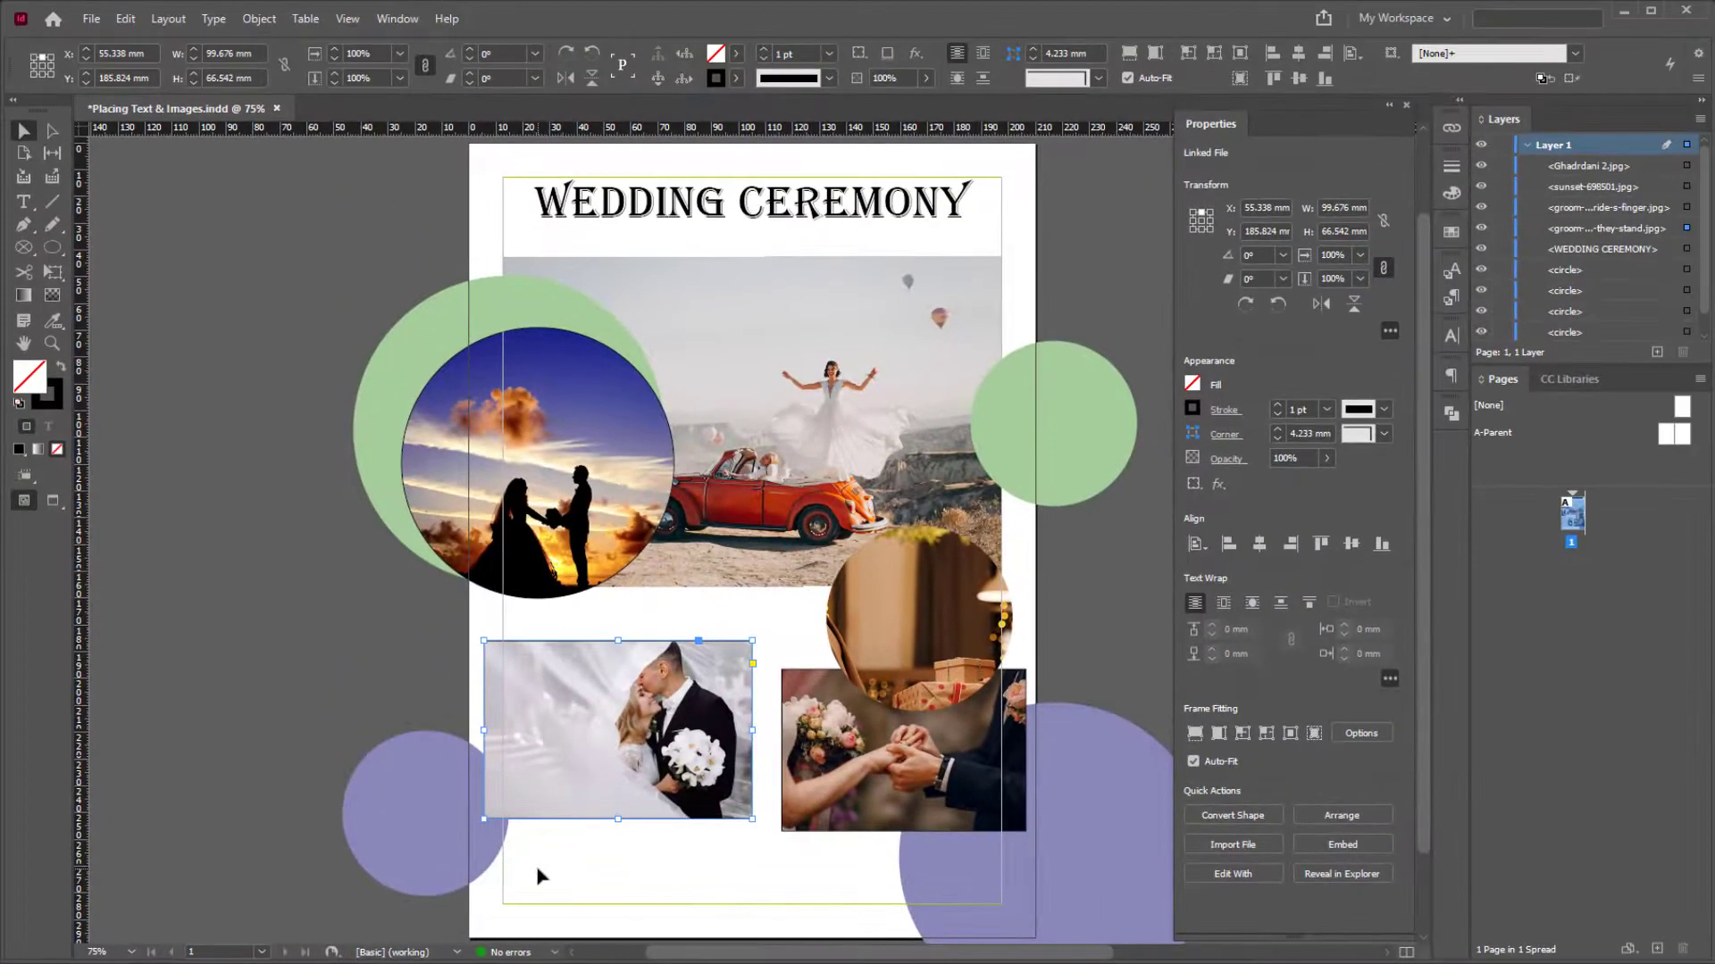
pyautogui.click(539, 873)
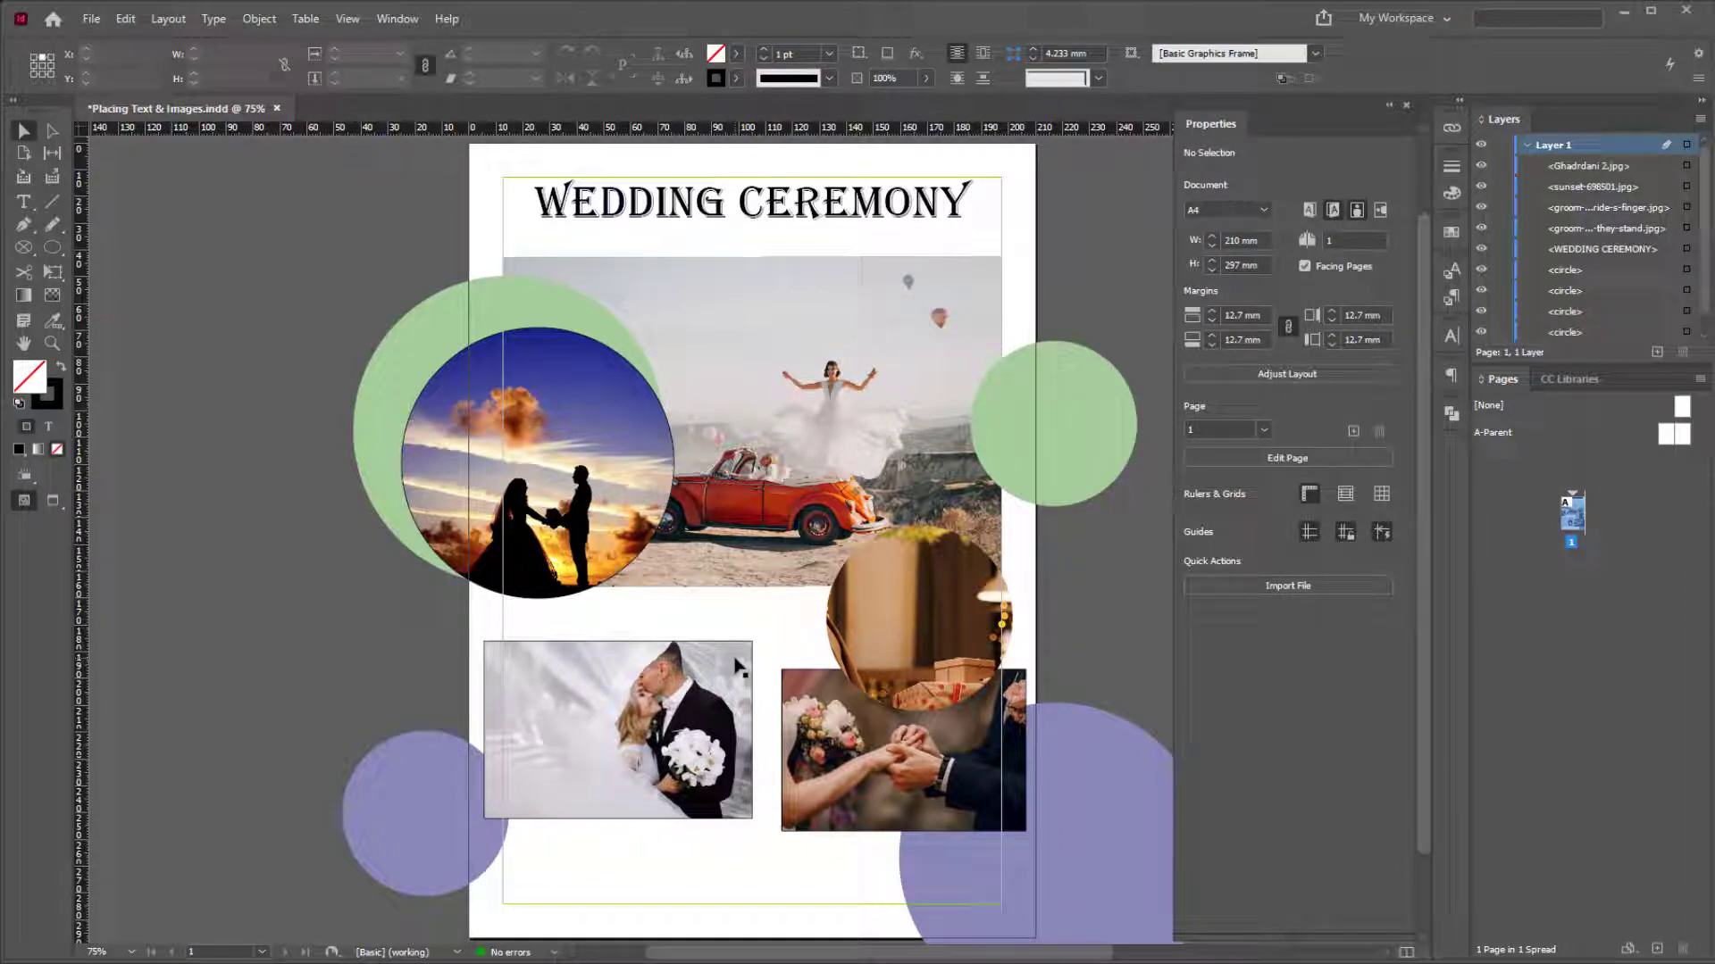
# Step: Move the smaller circular picture up so it overlaps the small green circle at the page edge
pyautogui.moveTo(904, 648); pyautogui.dragTo(993, 447)
# Step: Reduce the opacity of the red car picture to 28% and deselect it
pyautogui.click(817, 333)
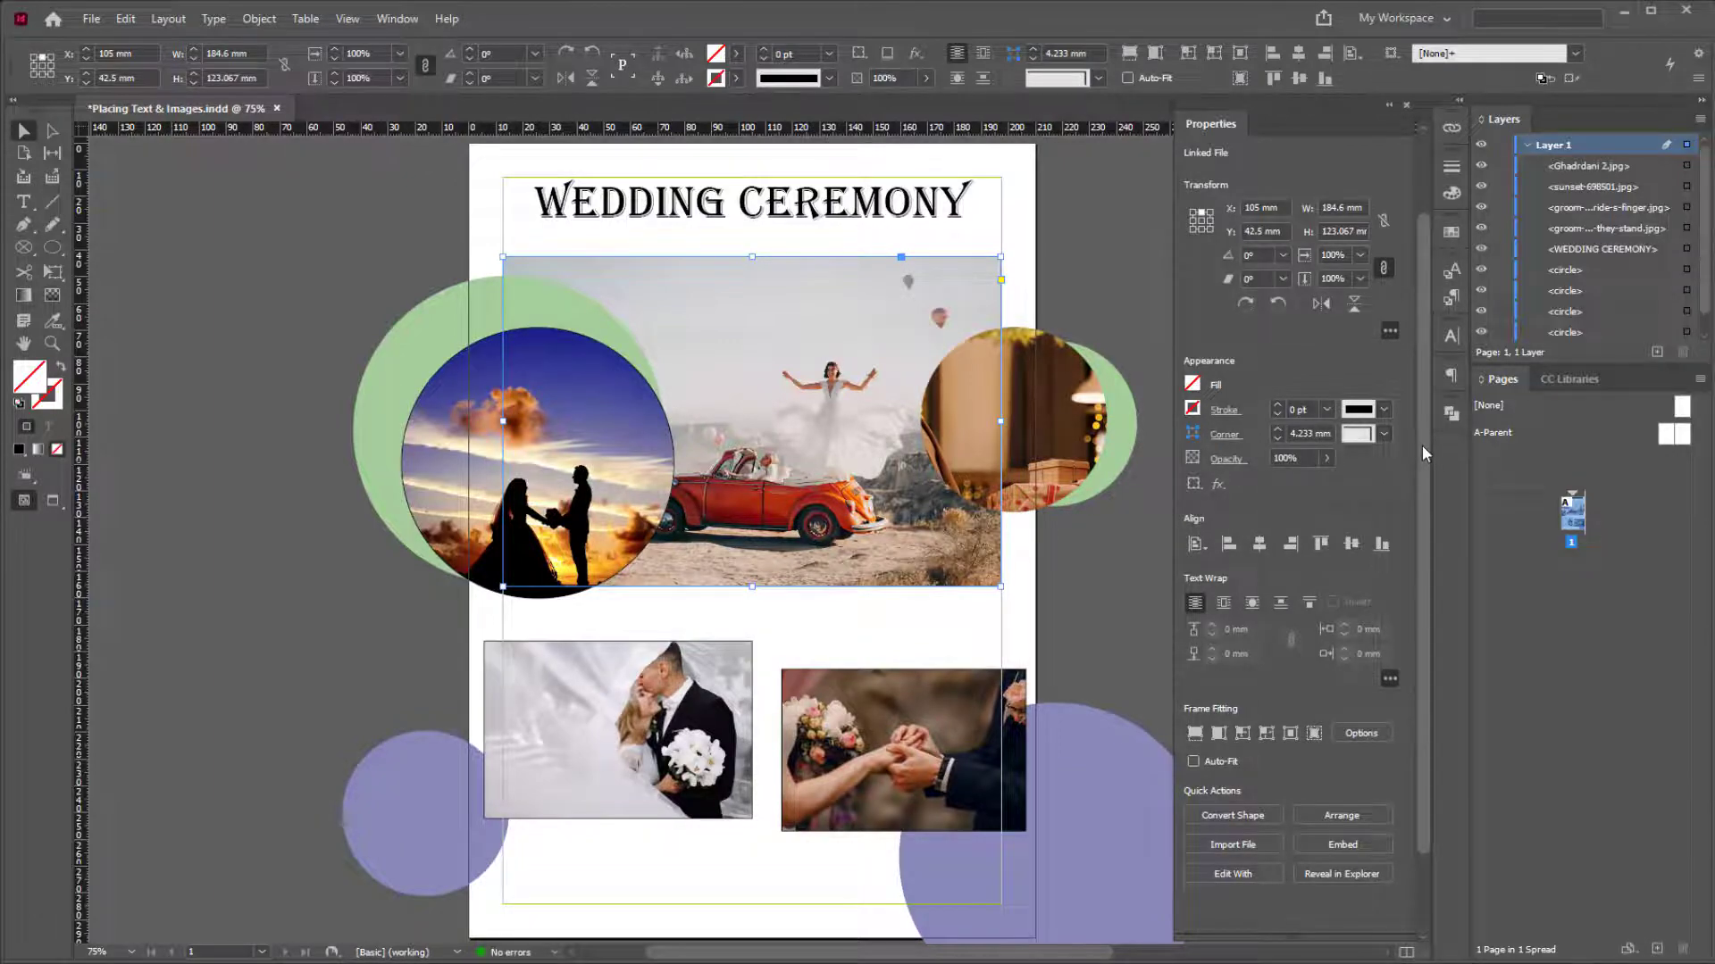
pyautogui.moveTo(1422, 446); pyautogui.dragTo(1421, 470)
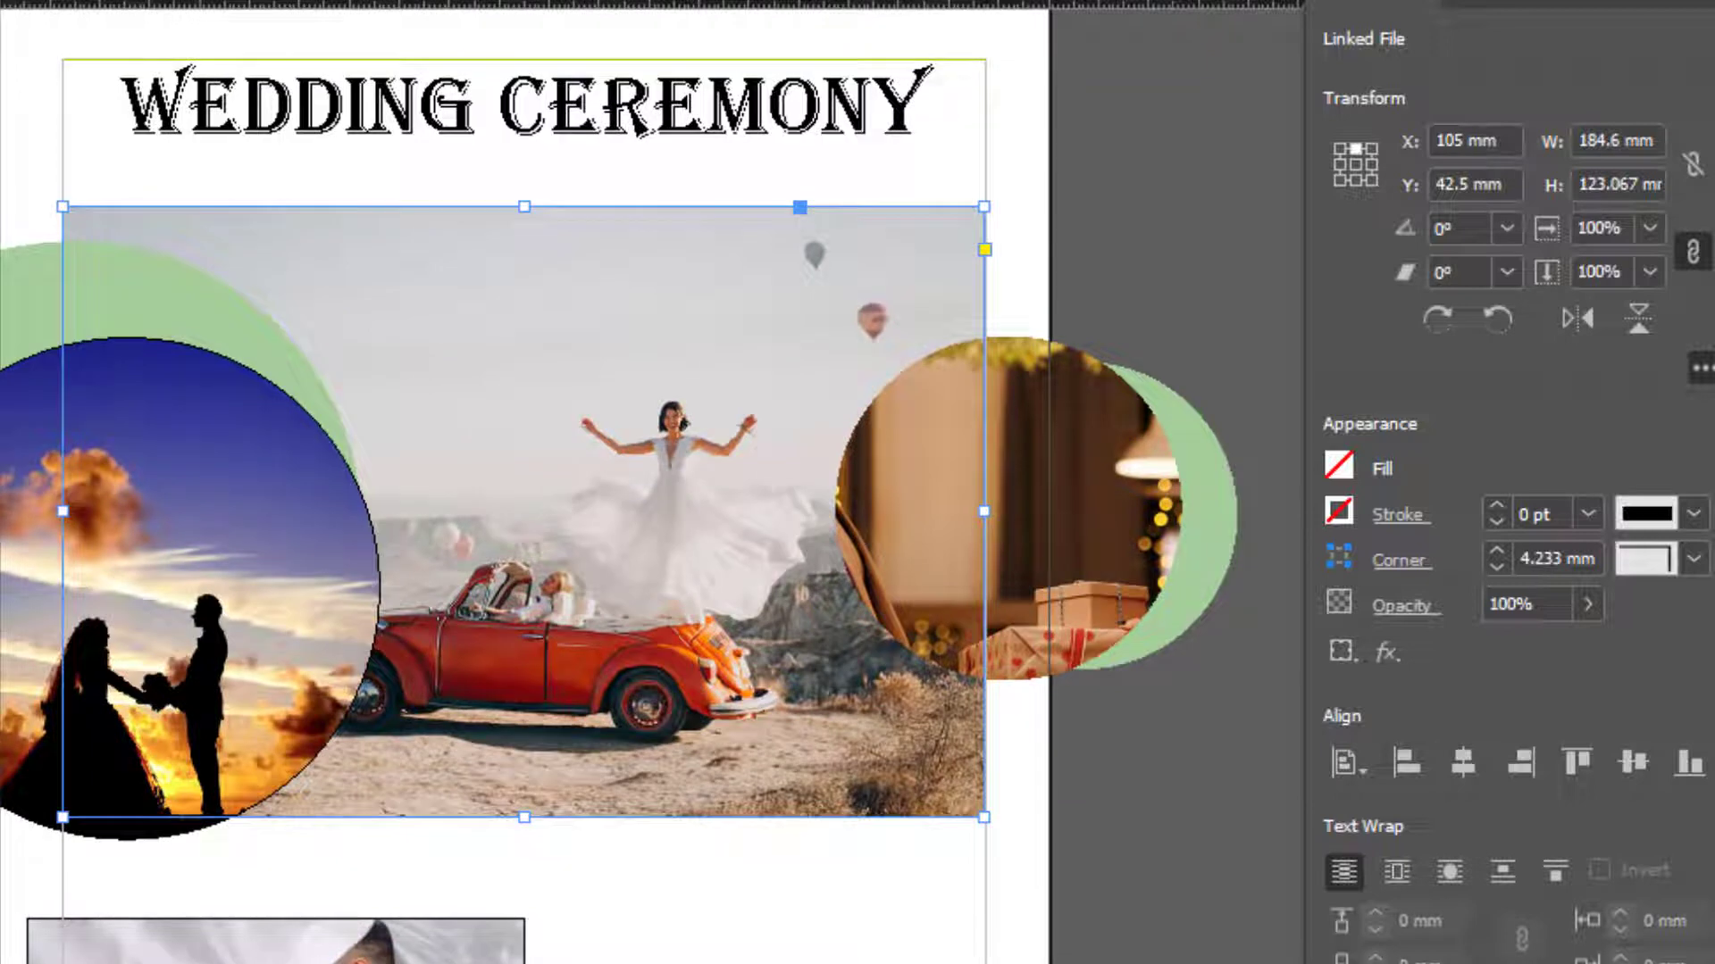
pyautogui.click(1589, 605)
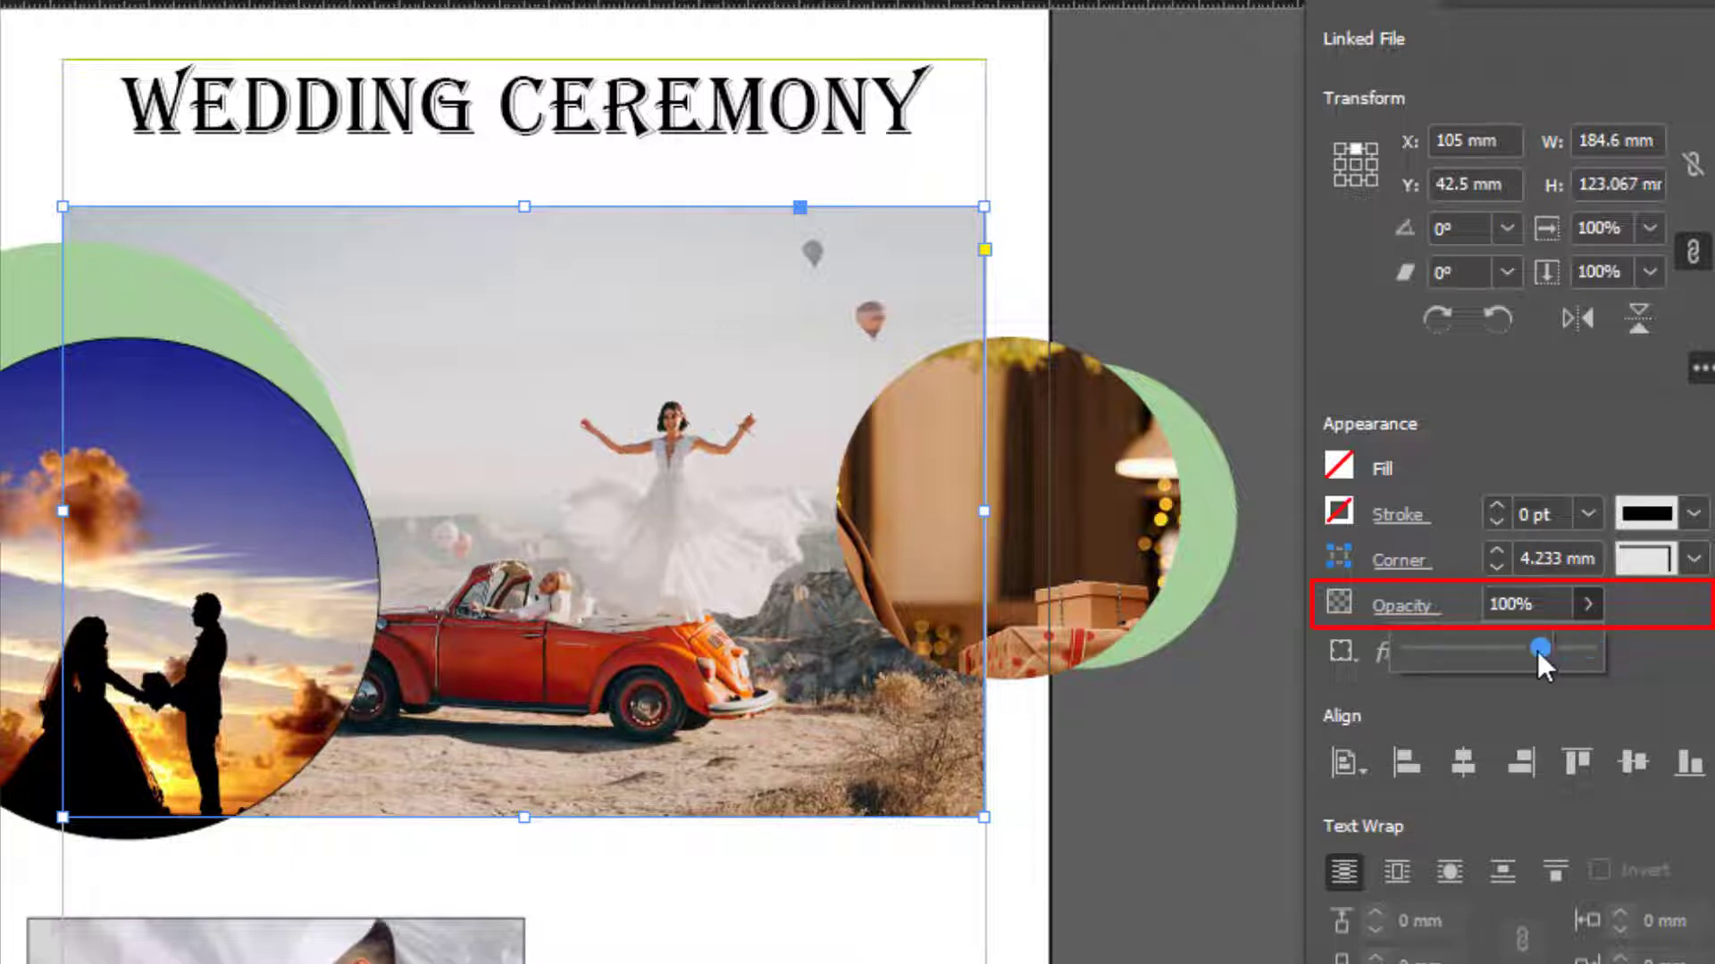
pyautogui.moveTo(1502, 650); pyautogui.dragTo(1453, 649)
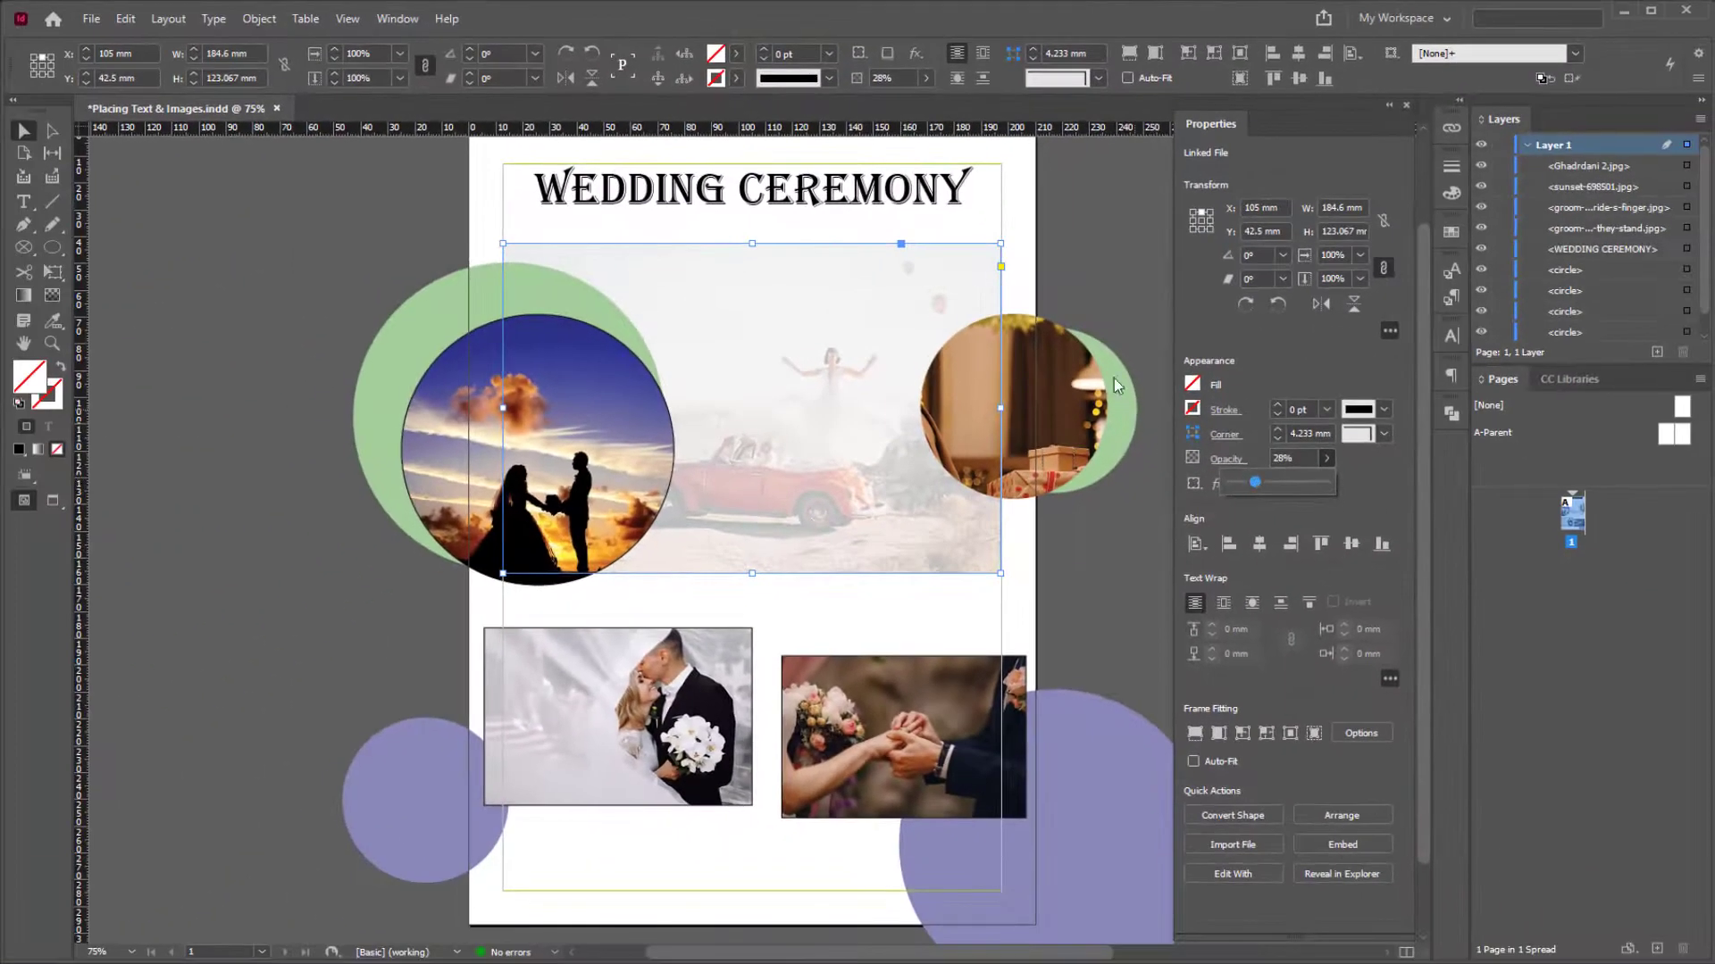
pyautogui.click(1090, 287)
pyautogui.click(1093, 282)
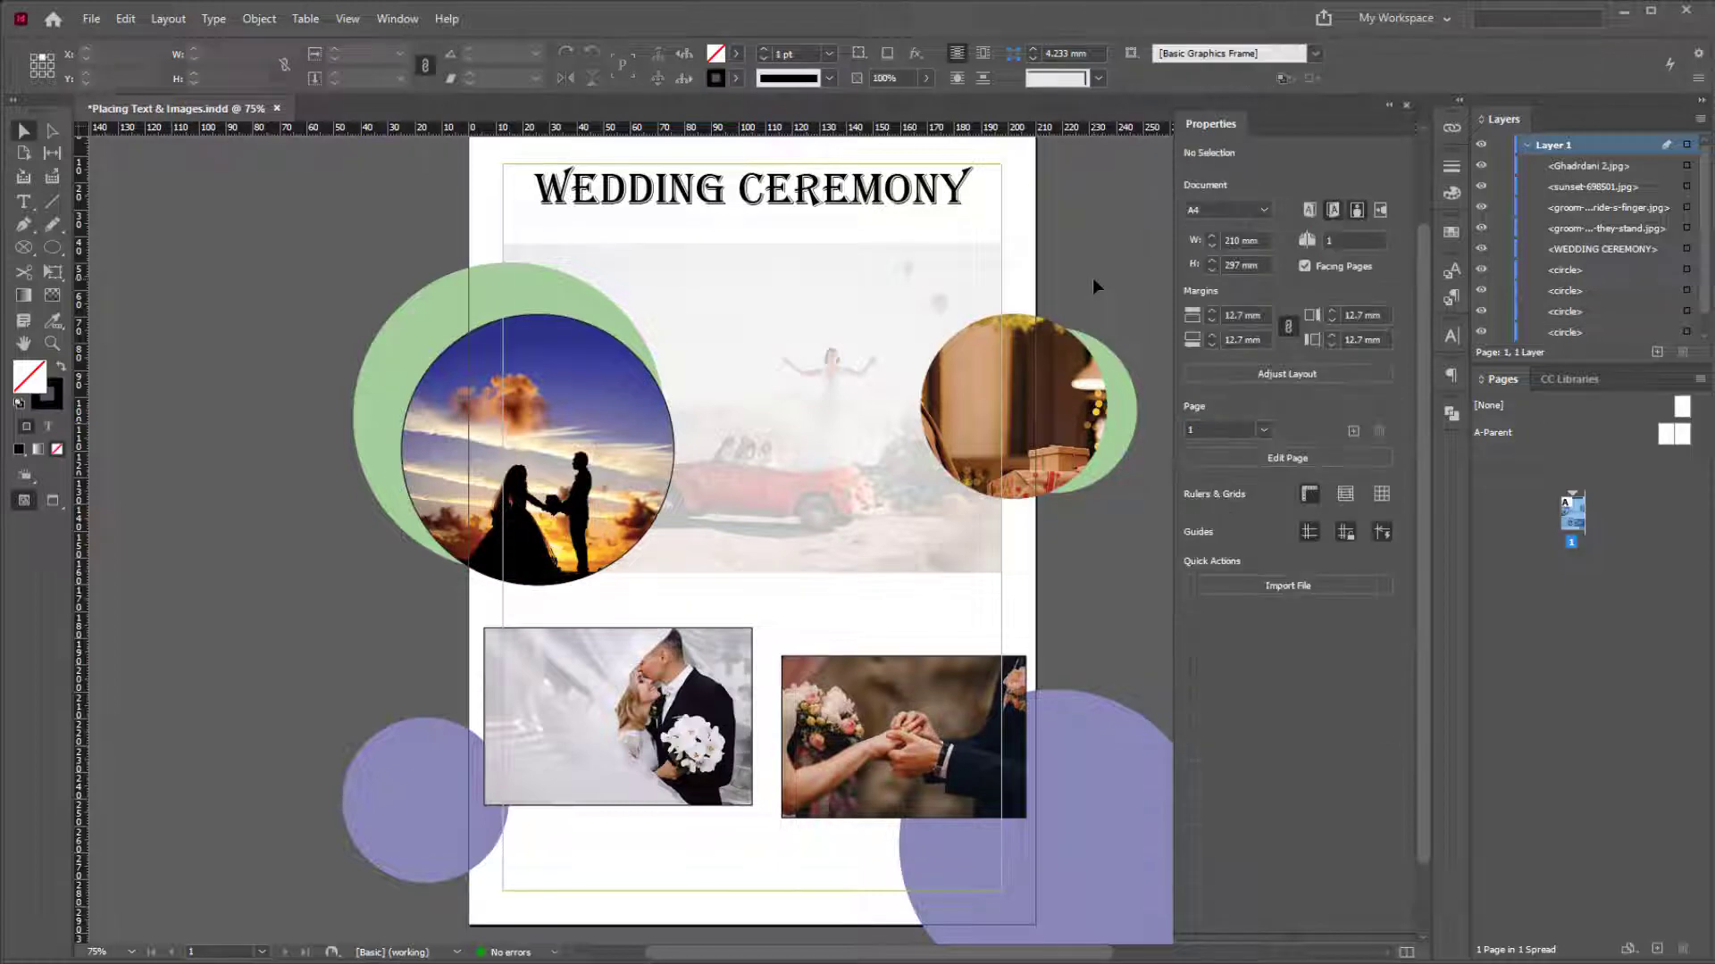